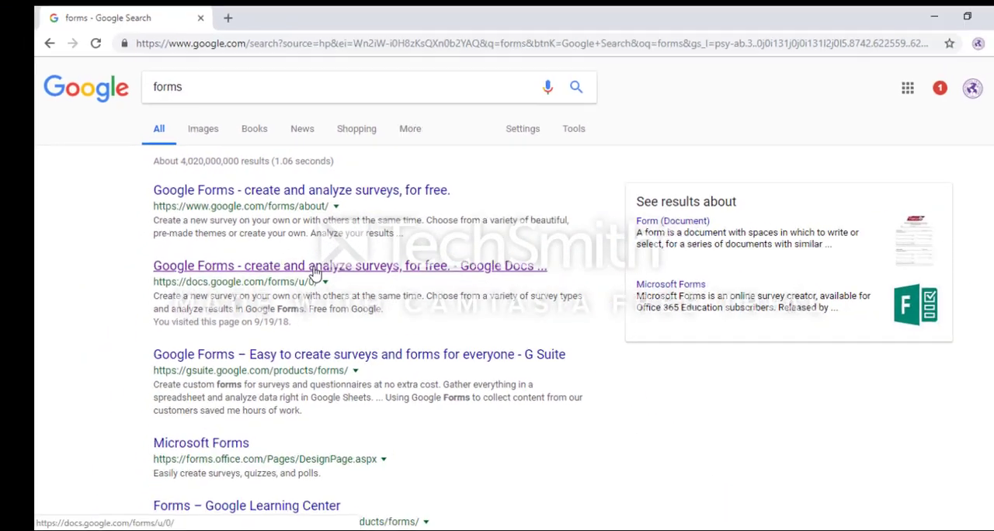
Step: Open Google Forms from the search results, and create a blank form titled "Survey"
{"action": "left_click", "coordinate": [311, 264]}
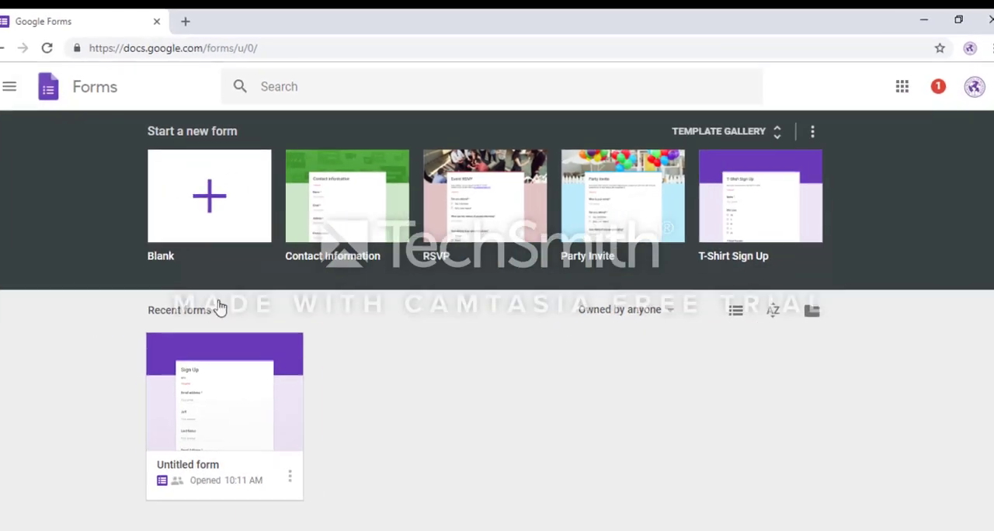
{"action": "left_click", "coordinate": [104, 221]}
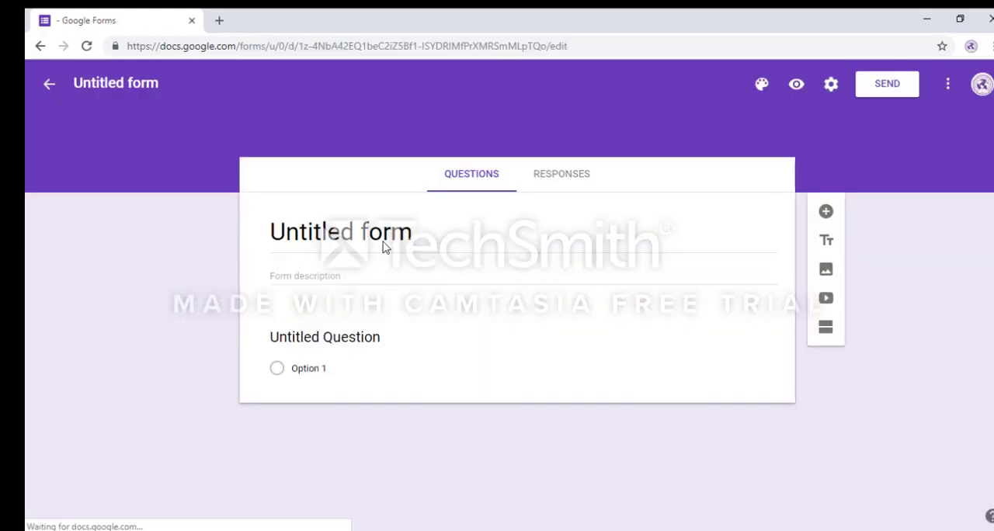
{"action": "left_click", "coordinate": [373, 233]}
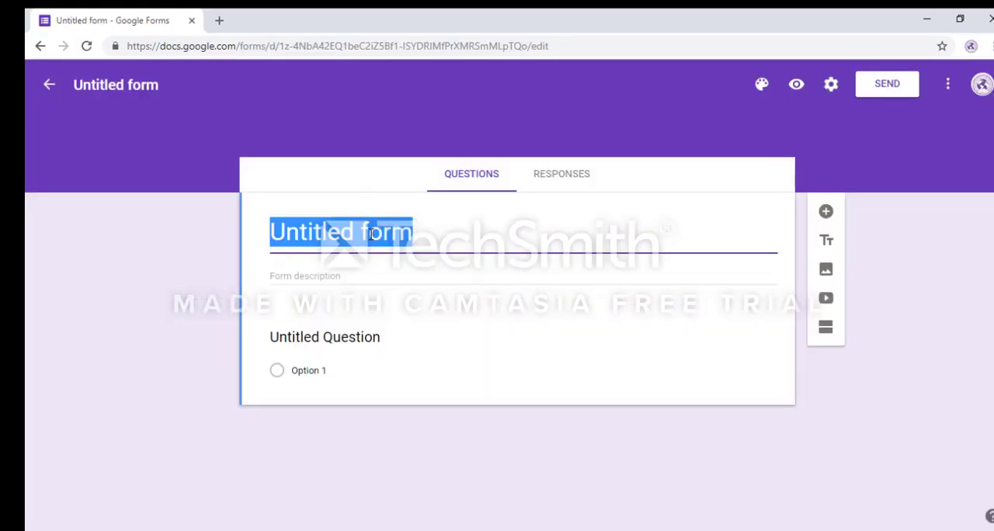
{"action": "type", "text": "Sur"}
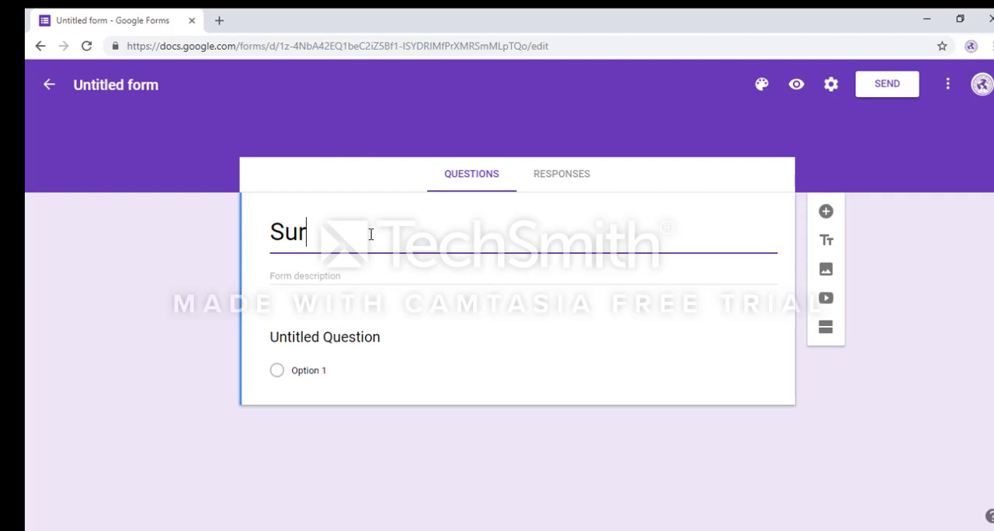
{"action": "type", "text": "vey"}
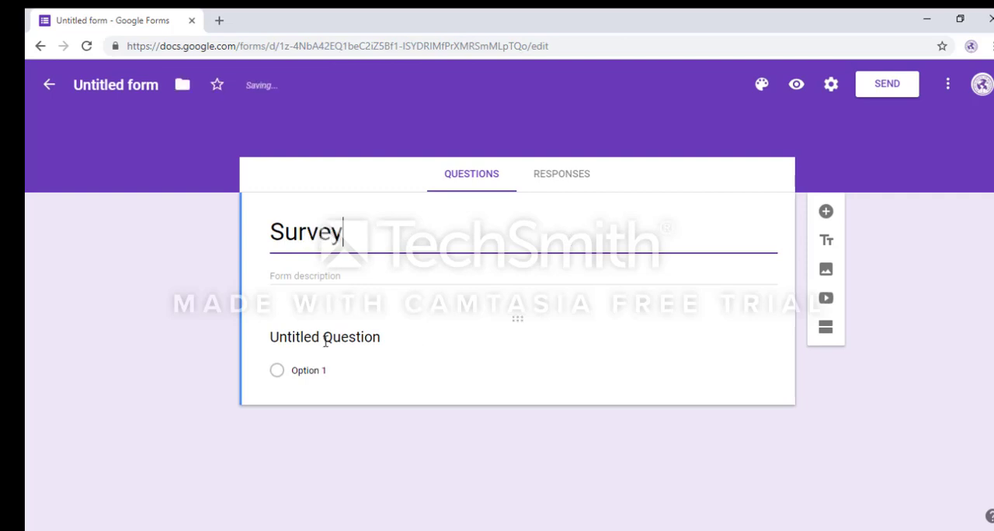
Step: Enter "Do you like School?" as the first question and check the available question types
{"action": "left_click", "coordinate": [325, 338]}
{"action": "type", "text": "Do you"}
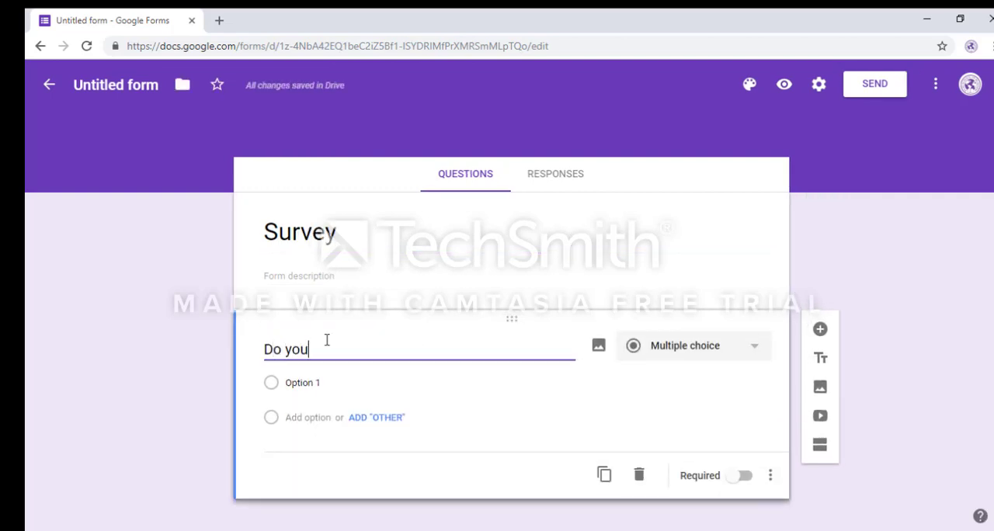
{"action": "type", "text": " like School?"}
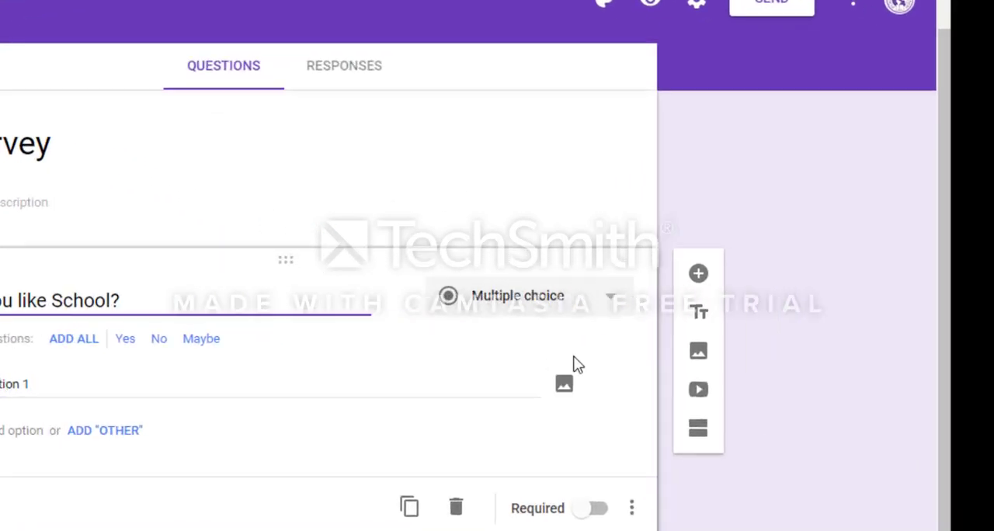
{"action": "left_click", "coordinate": [541, 297]}
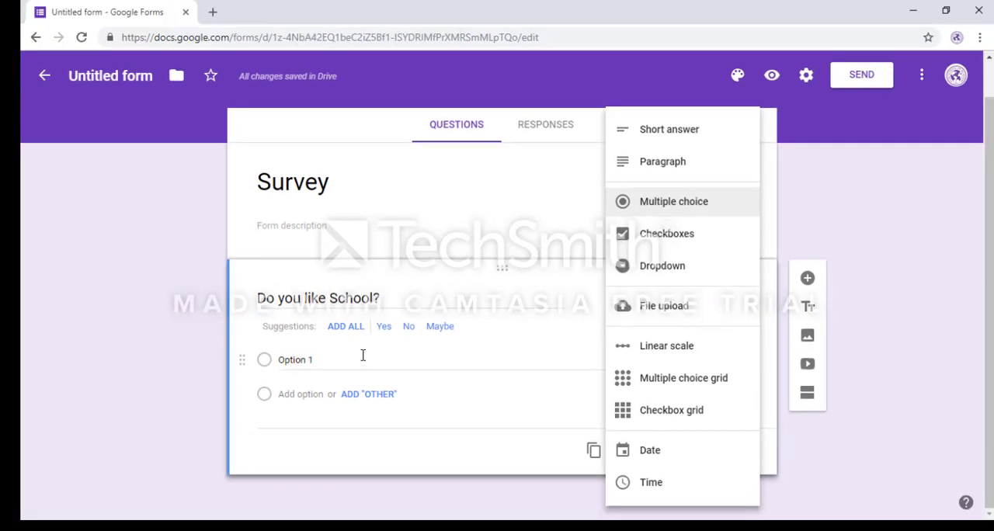
Step: Give the school question the options Yes, No and Maybe, and remove the extra "Other" option
{"action": "left_click", "coordinate": [363, 355]}
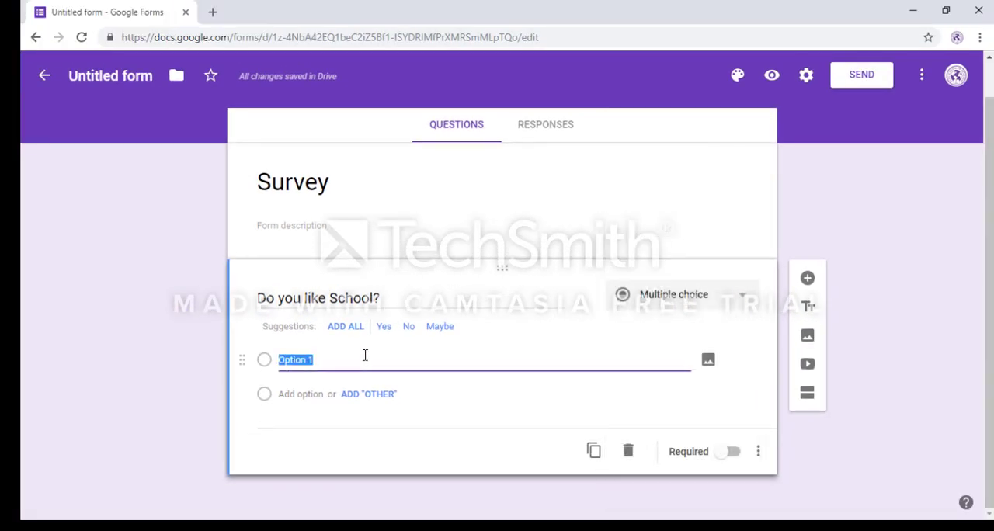
{"action": "type", "text": "Yes"}
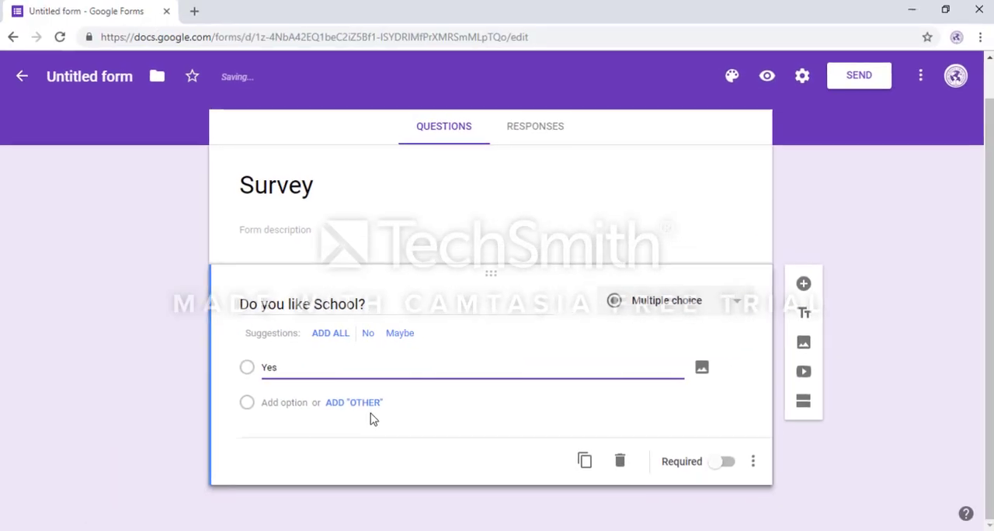
{"action": "left_click", "coordinate": [371, 411]}
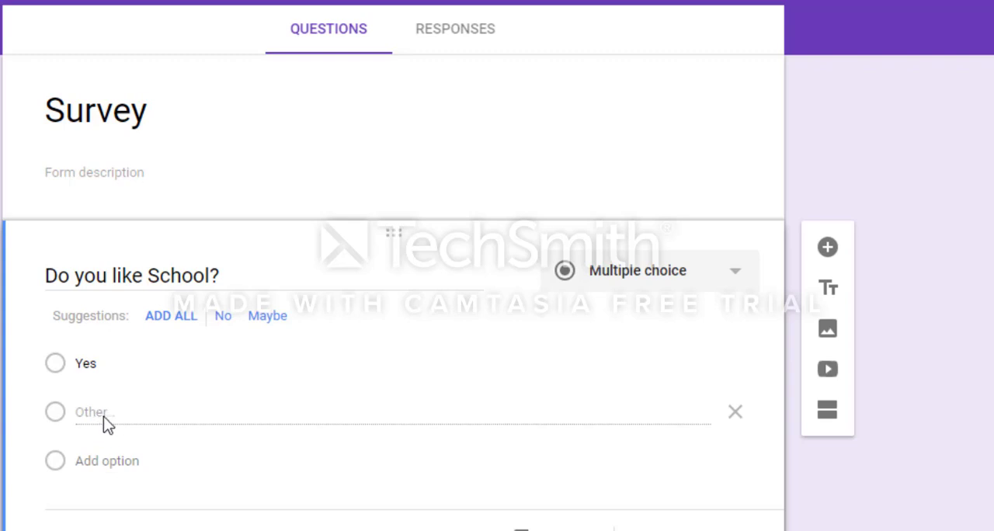
{"action": "left_click", "coordinate": [126, 460]}
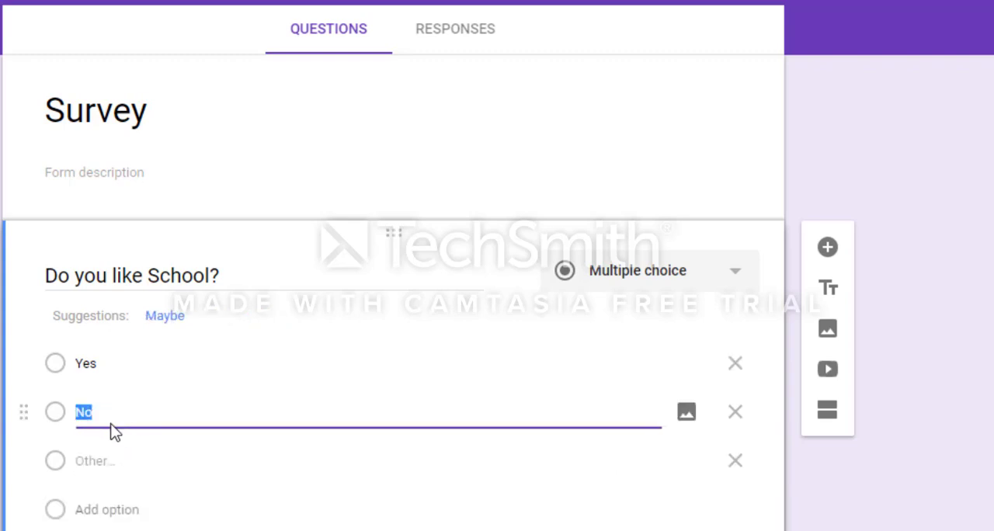
{"action": "left_click", "coordinate": [98, 467]}
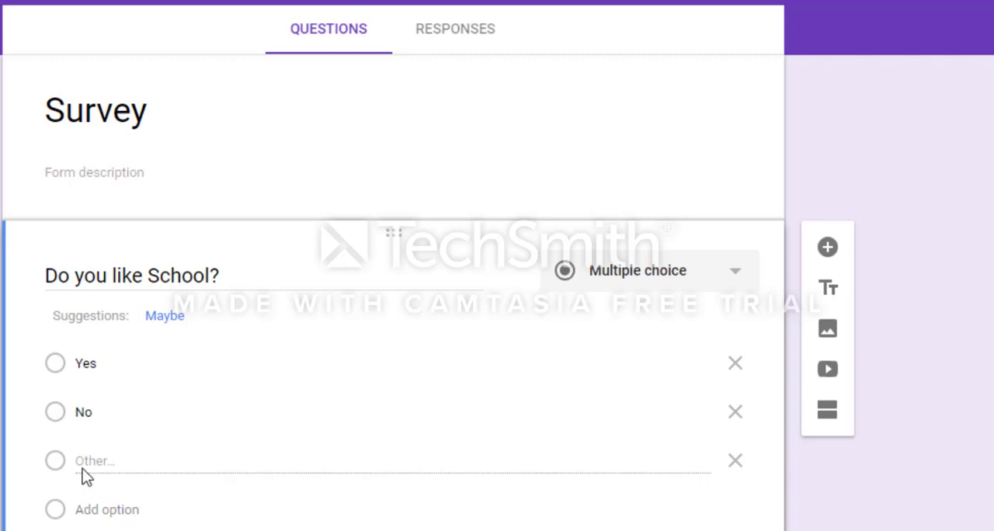
{"action": "left_click", "coordinate": [101, 516]}
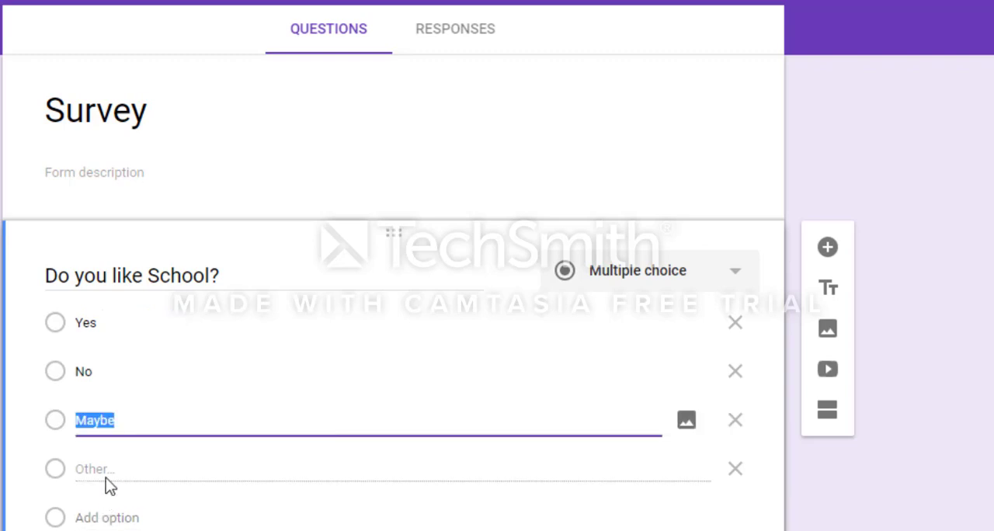
{"action": "left_click", "coordinate": [736, 470]}
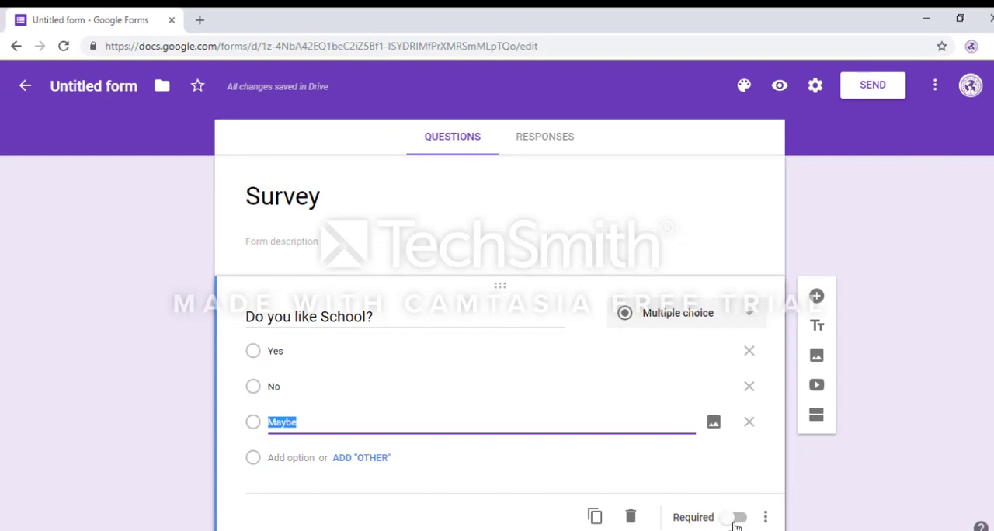
Step: Make the "Do you like School?" question required
{"action": "left_click", "coordinate": [738, 519]}
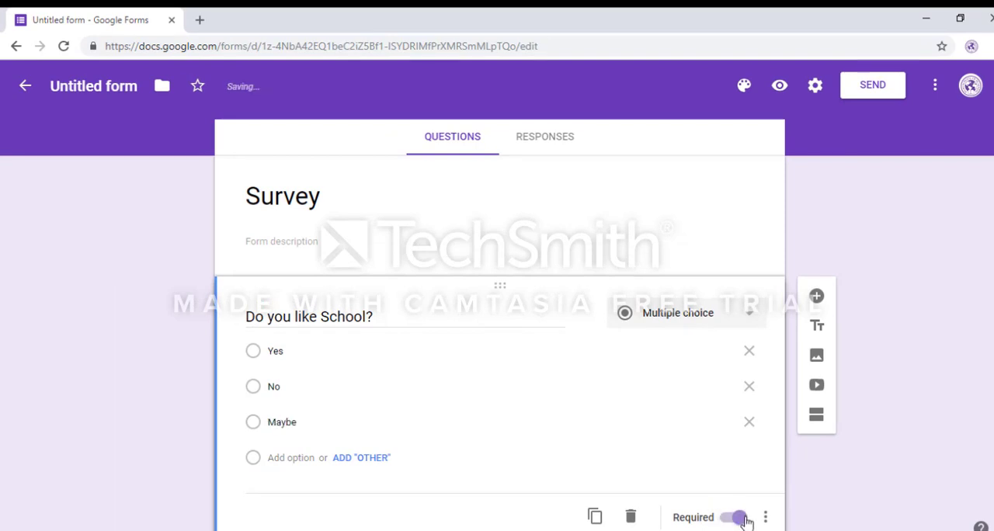
{"action": "left_click", "coordinate": [743, 518]}
{"action": "left_click", "coordinate": [743, 519]}
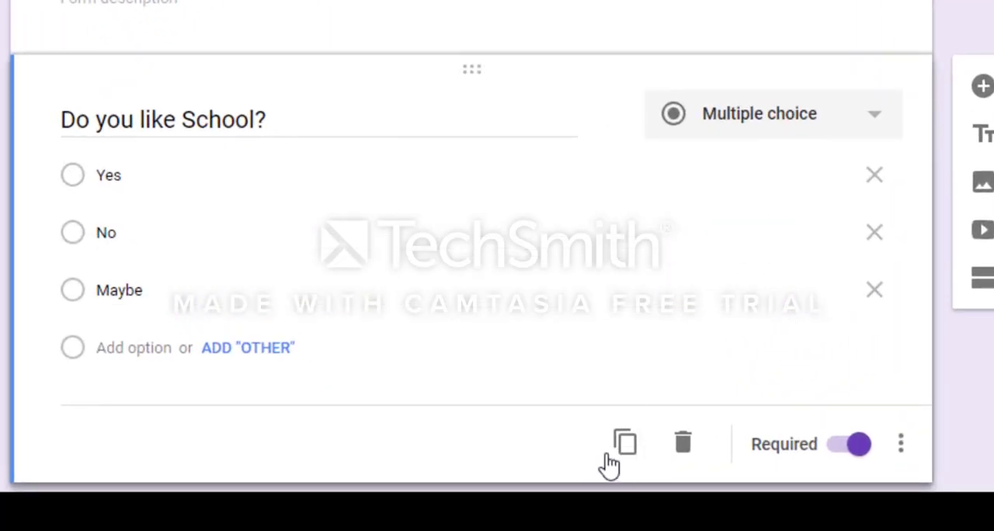
Step: Duplicate the school question and change the copy's text to "Do you like Puri School of Business?"
{"action": "left_click", "coordinate": [626, 448]}
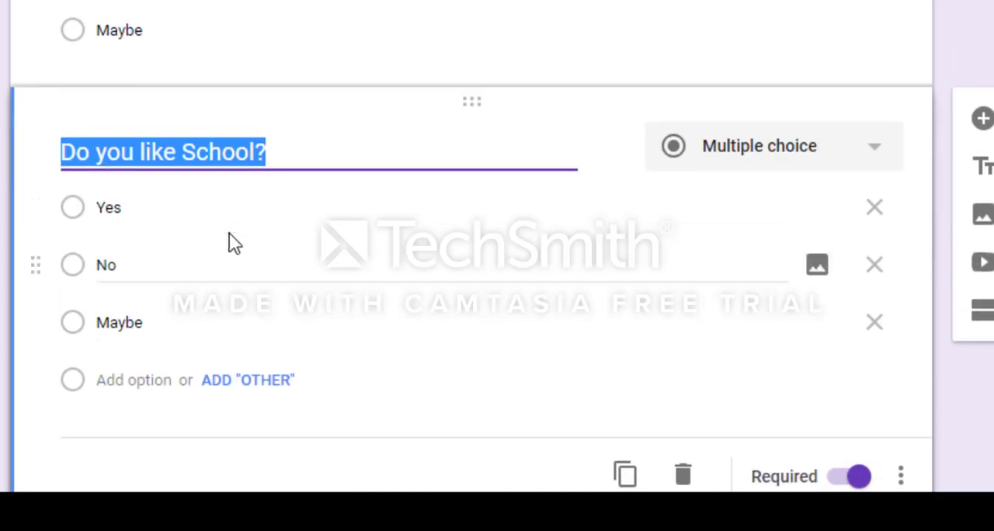
{"action": "left_click_drag", "start_coordinate": [176, 152], "coordinate": [262, 152]}
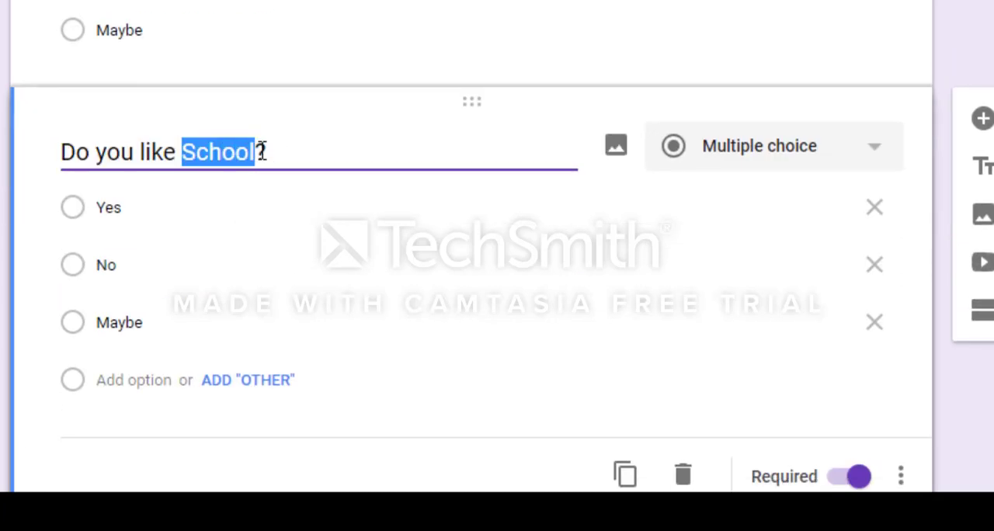
{"action": "type", "text": "Puri Sc"}
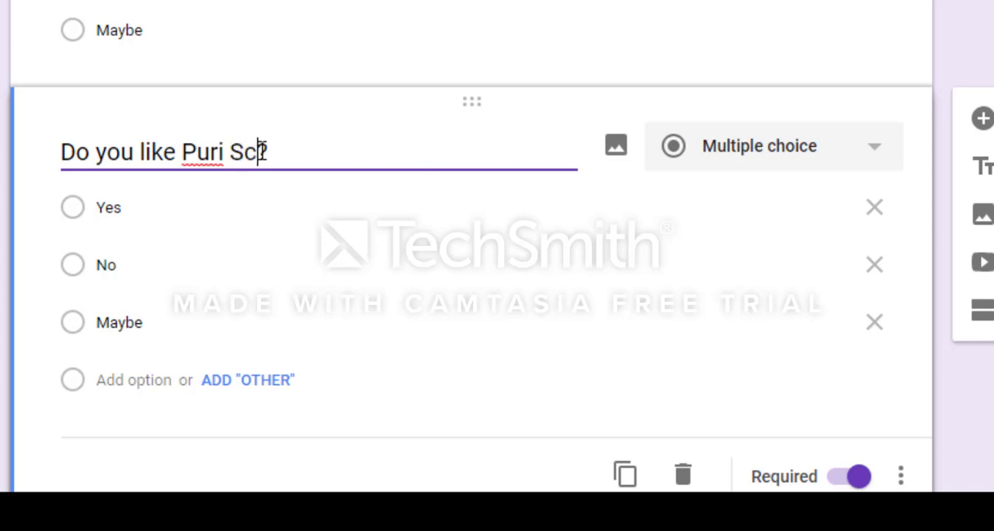
{"action": "type", "text": "hool of Bus"}
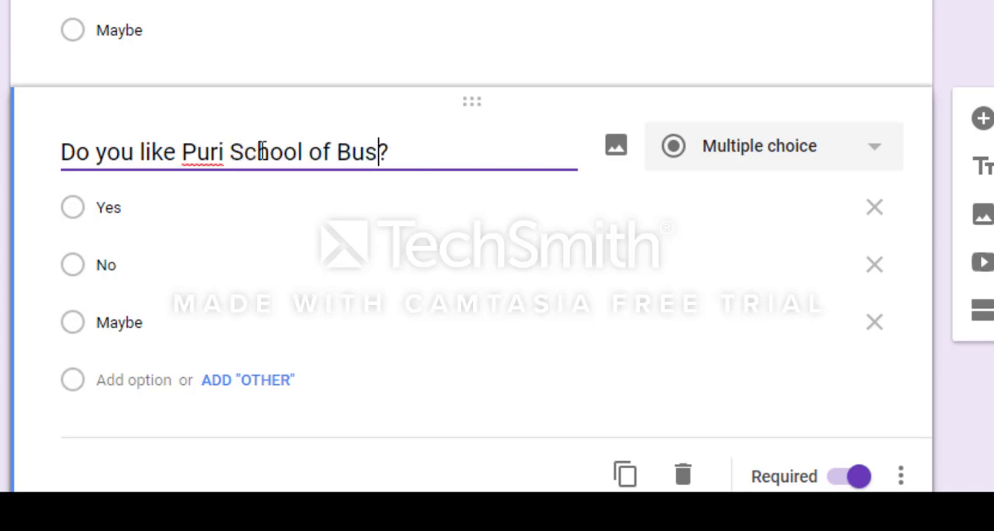
{"action": "type", "text": "iness"}
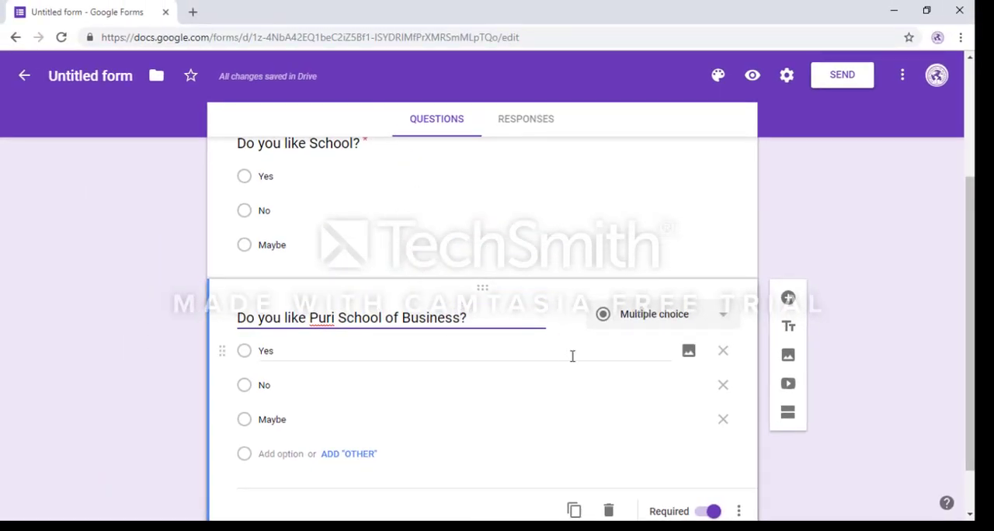
Step: Preview the survey, look through both questions down to the submit area, and close the preview to return to the editor
{"action": "scroll", "coordinate": [675, 442], "scroll_direction": "down", "scroll_amount": 1}
{"action": "scroll", "coordinate": [698, 445], "scroll_direction": "up", "scroll_amount": 3}
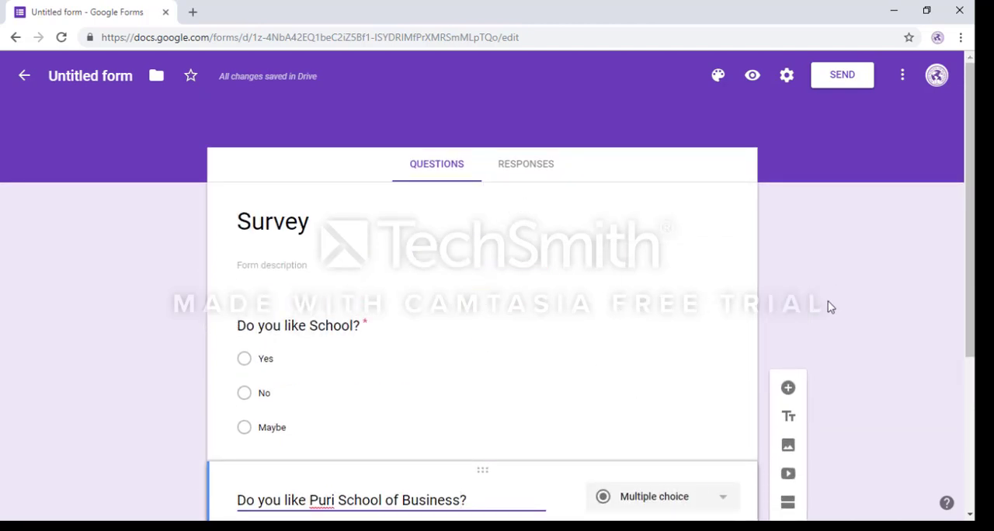
{"action": "left_click", "coordinate": [753, 78]}
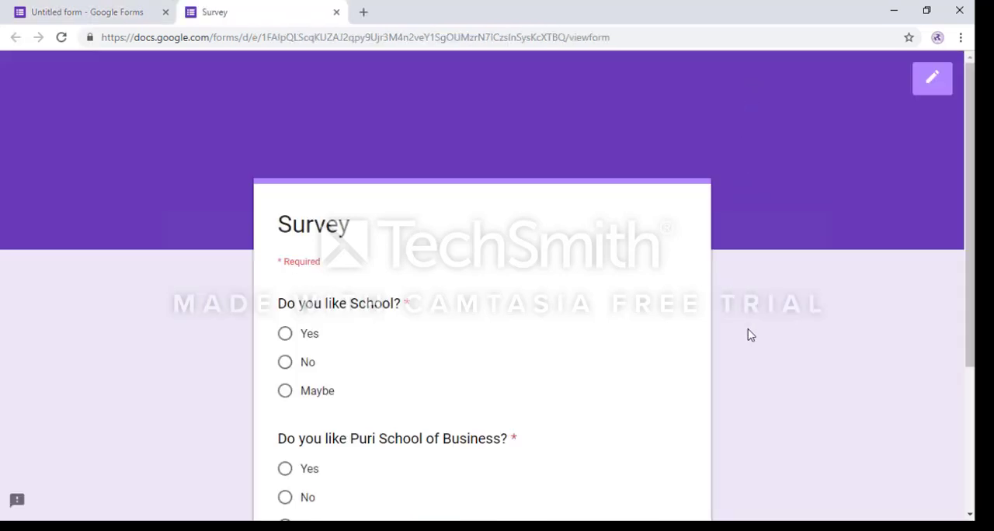
{"action": "scroll", "coordinate": [750, 334], "scroll_direction": "down", "scroll_amount": 1}
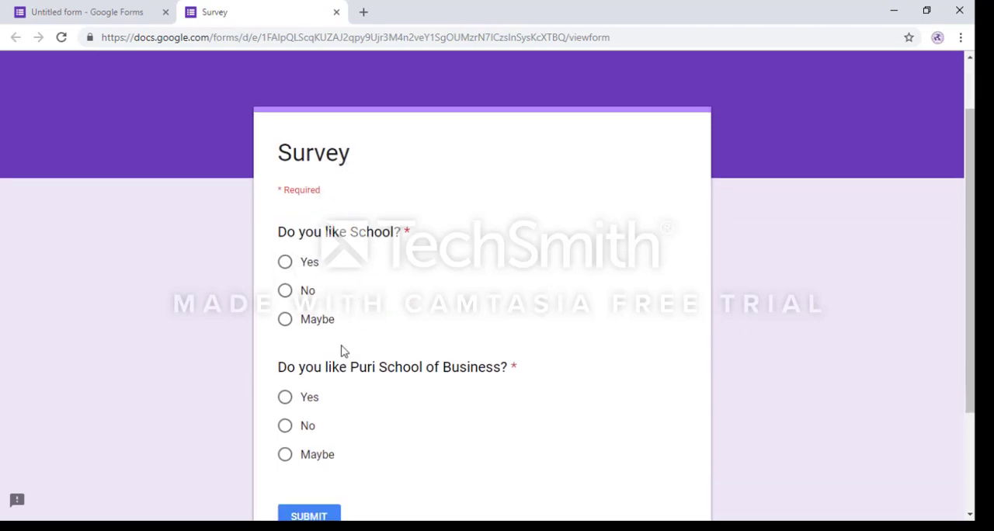
{"action": "scroll", "coordinate": [350, 472], "scroll_direction": "down", "scroll_amount": 2}
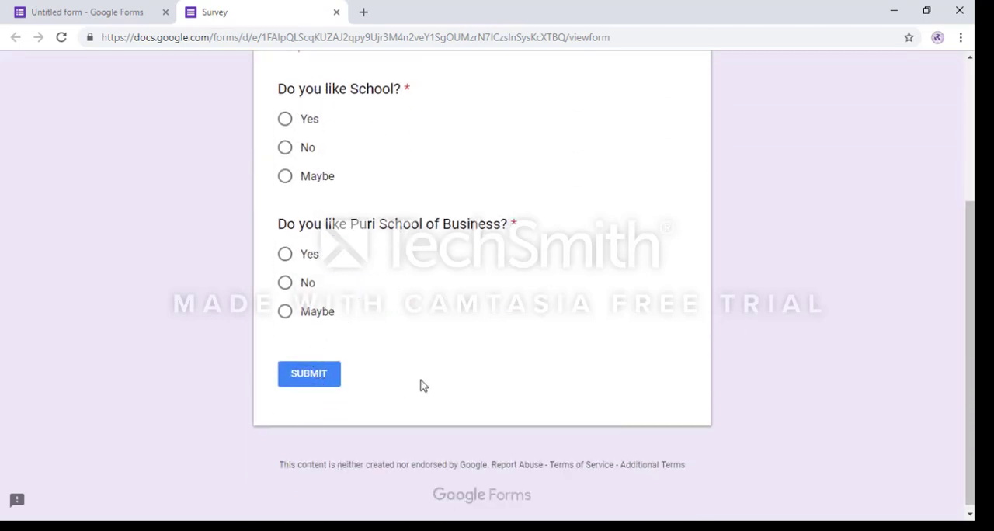
{"action": "scroll", "coordinate": [435, 384], "scroll_direction": "up", "scroll_amount": 3}
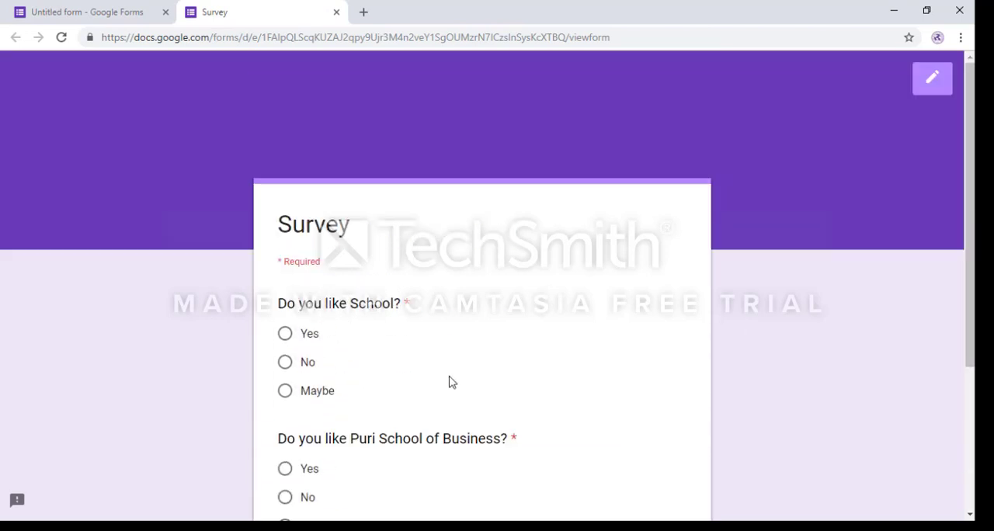
{"action": "left_click", "coordinate": [115, 14]}
{"action": "left_click", "coordinate": [336, 16]}
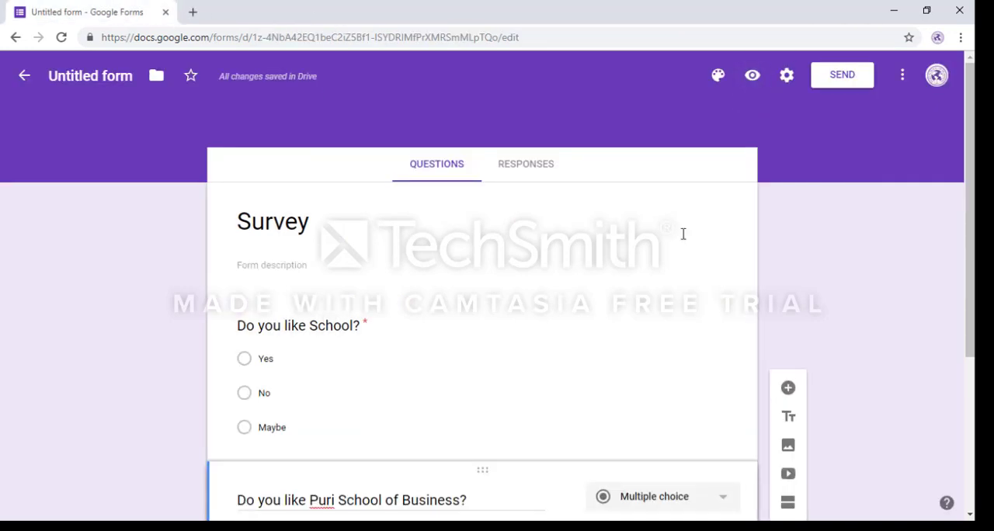
Step: In the form's general settings, limit respondents to 1 response and enable collecting email addresses
{"action": "left_click", "coordinate": [787, 74]}
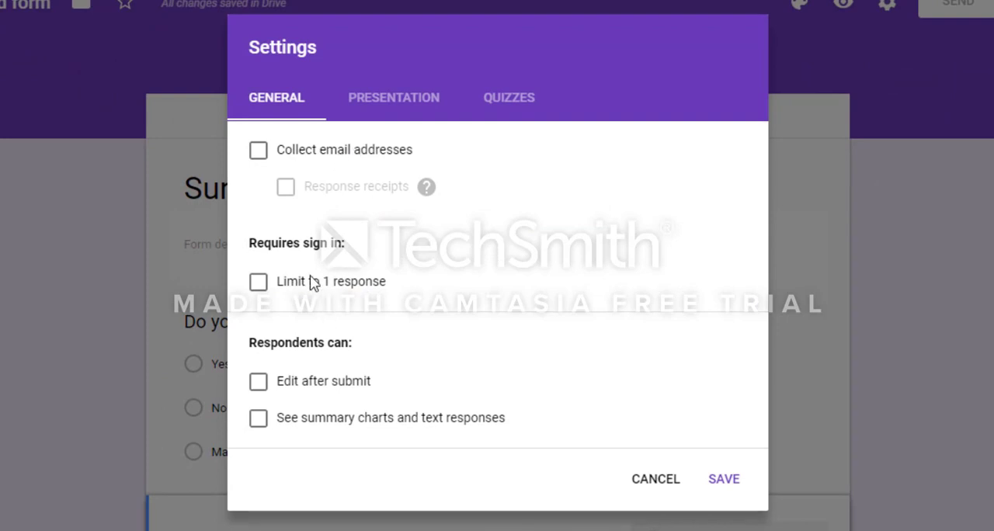
{"action": "left_click", "coordinate": [259, 283]}
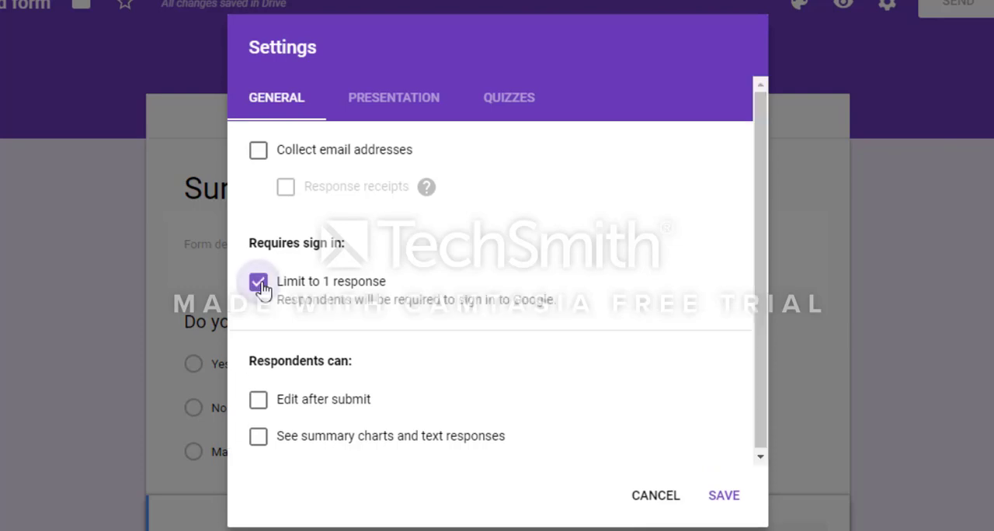
{"action": "left_click", "coordinate": [261, 154]}
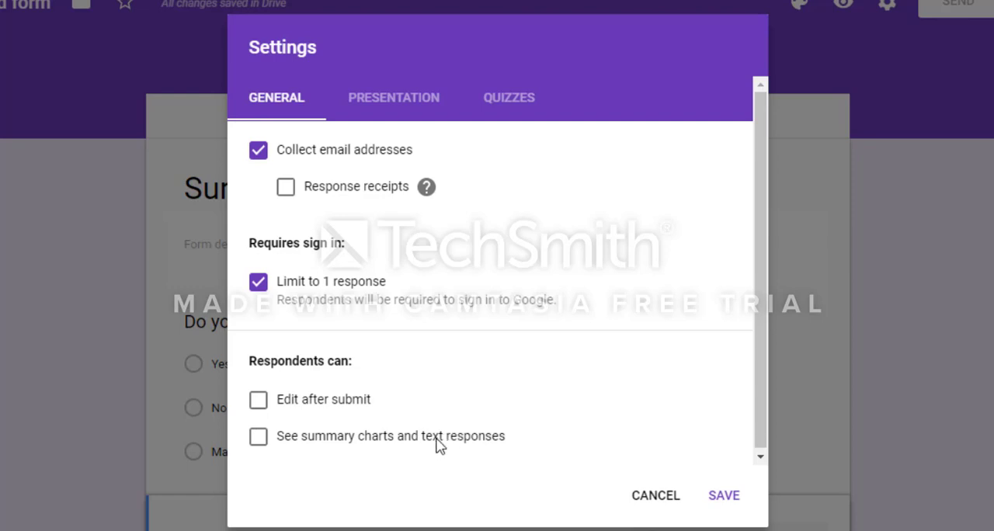
Step: Review the Presentation and Quizzes settings, and save the form settings
{"action": "left_click", "coordinate": [388, 101]}
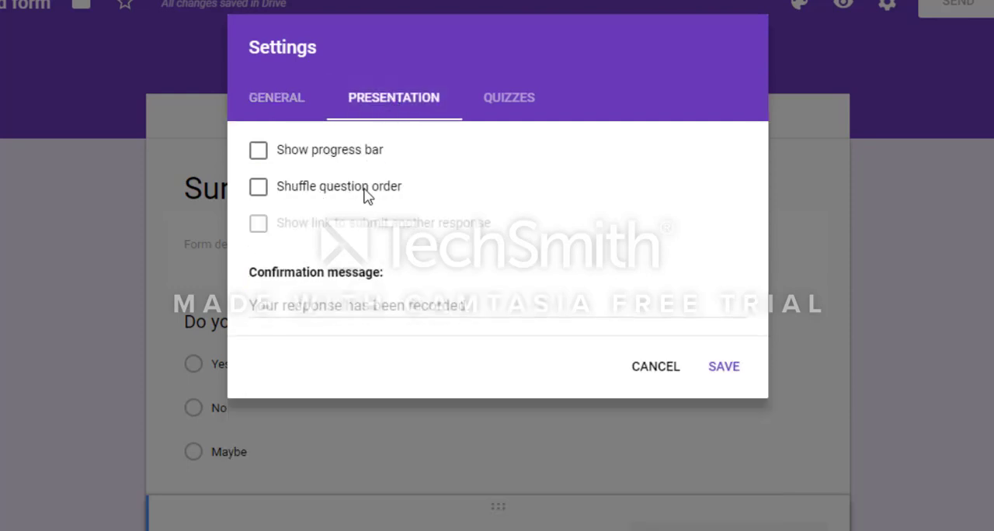
{"action": "left_click", "coordinate": [501, 106]}
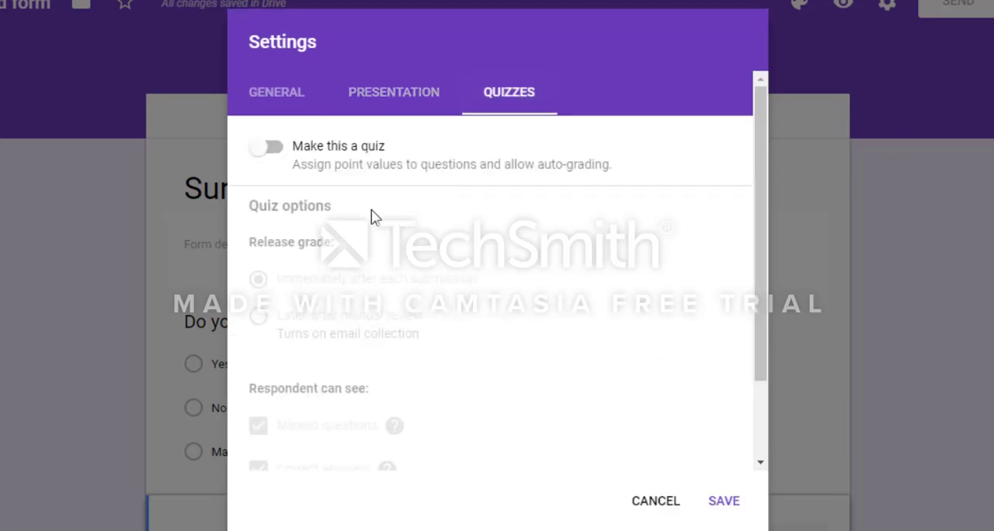
{"action": "left_click", "coordinate": [408, 94]}
{"action": "left_click", "coordinate": [297, 98]}
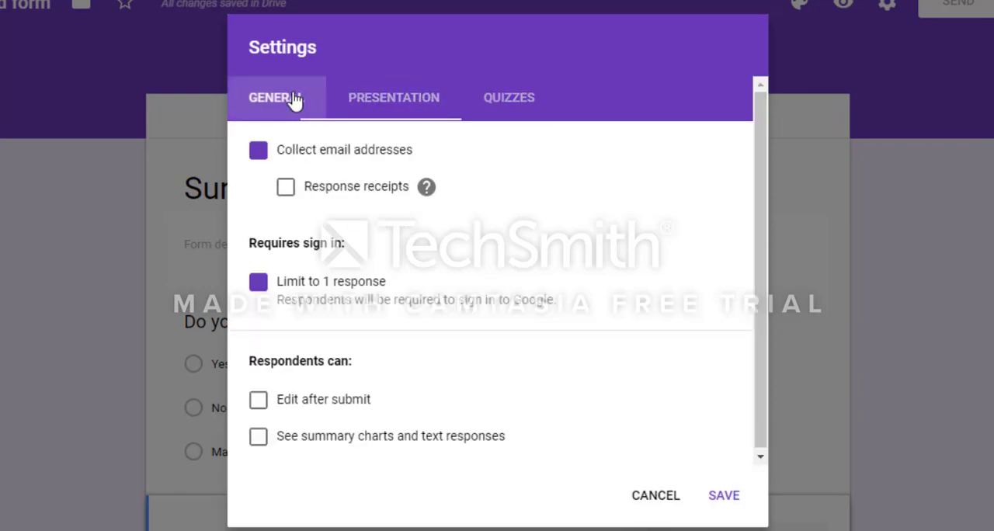
{"action": "left_click", "coordinate": [724, 497]}
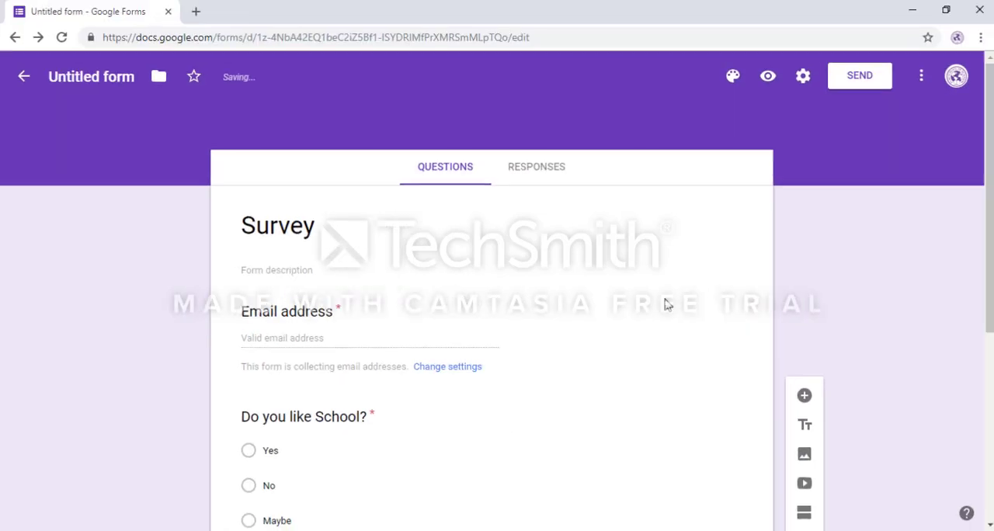
Step: Look over the form with its email address field, preview it as respondents see it, and close the preview
{"action": "scroll", "coordinate": [536, 387], "scroll_direction": "down", "scroll_amount": 2}
{"action": "scroll", "coordinate": [545, 389], "scroll_direction": "up", "scroll_amount": 3}
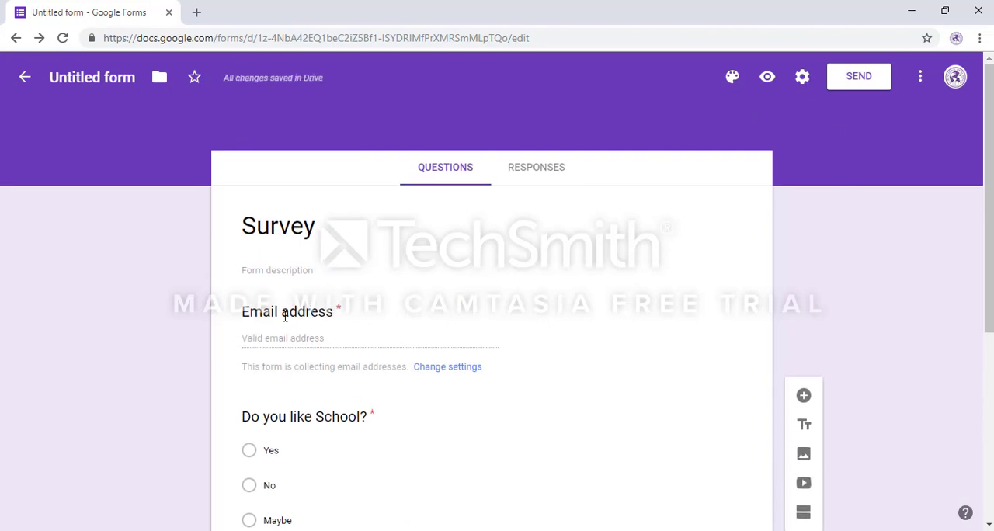
{"action": "left_click", "coordinate": [765, 78]}
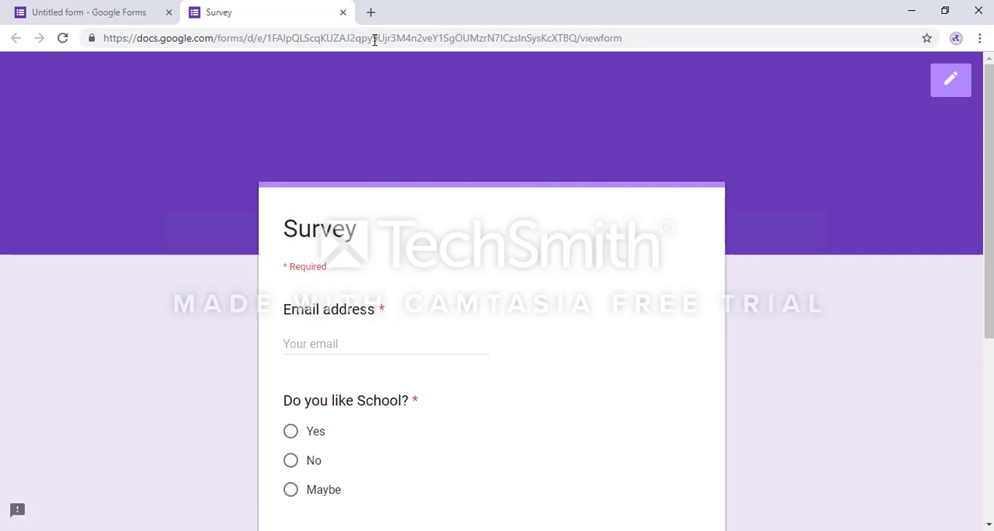
{"action": "left_click", "coordinate": [343, 12]}
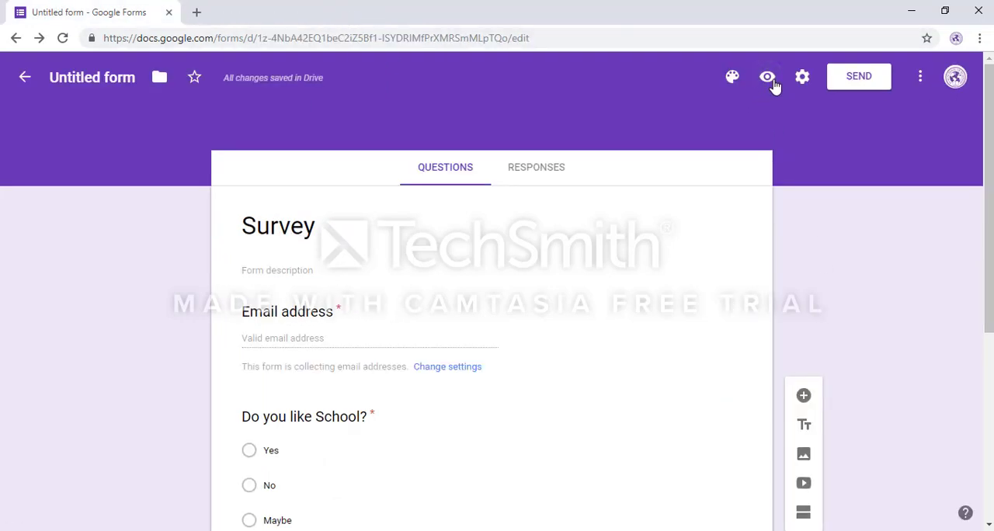
Step: Turn off collecting email addresses in the form's general settings and save them
{"action": "left_click", "coordinate": [803, 78]}
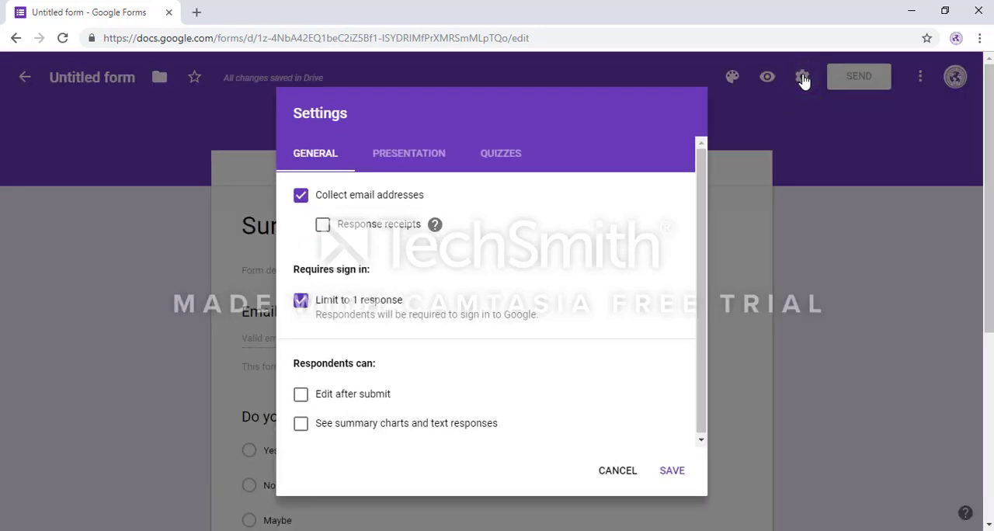
{"action": "left_click", "coordinate": [301, 196]}
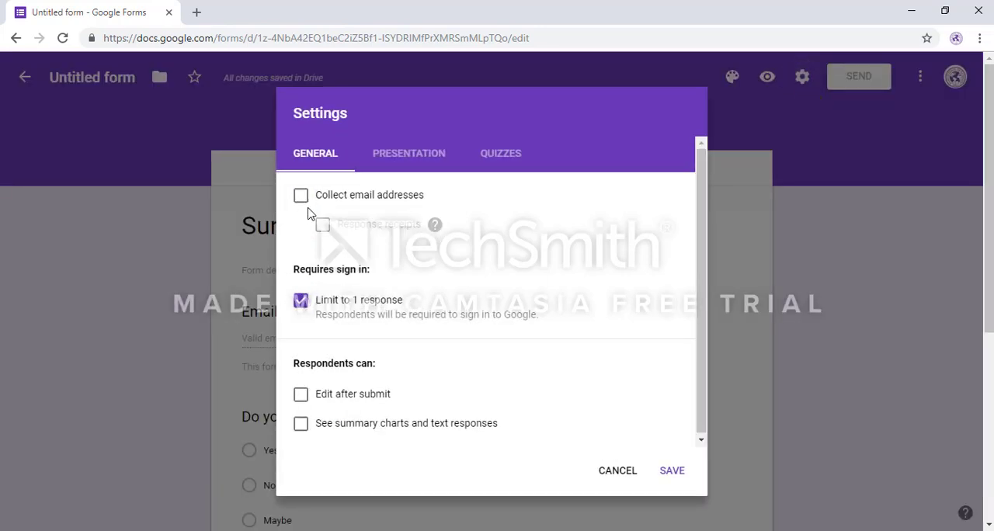
{"action": "left_click", "coordinate": [670, 473]}
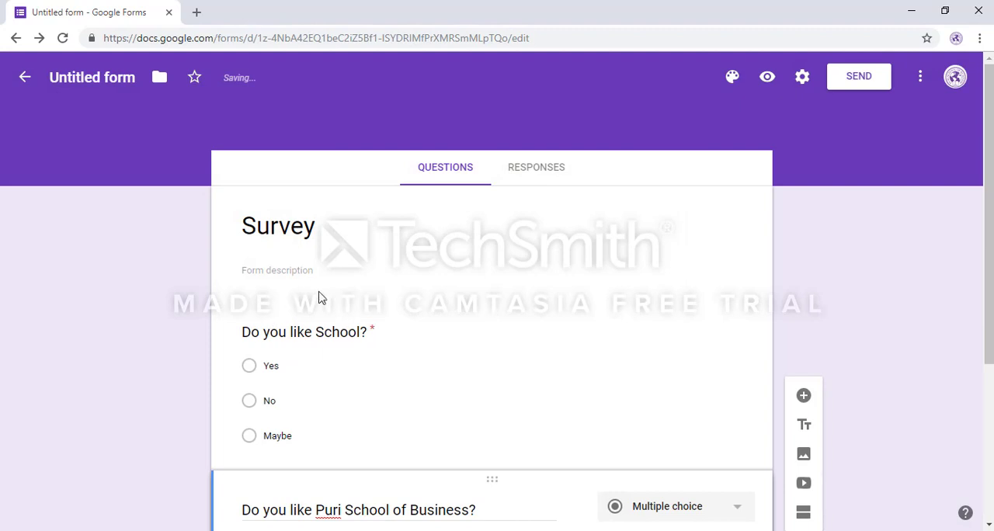
Step: Show the link option for sending the form, copy the full-length URL, and close the sending dialog
{"action": "left_click", "coordinate": [856, 78]}
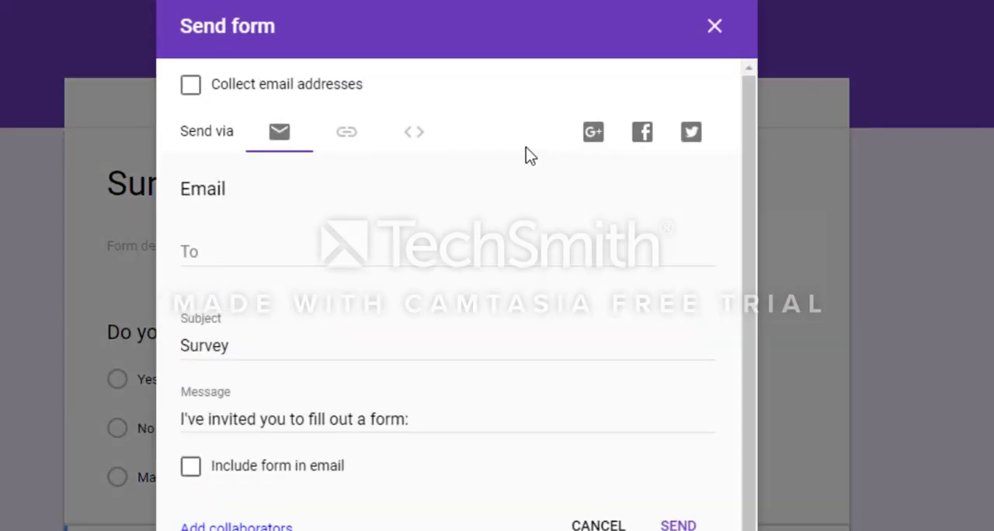
{"action": "left_click", "coordinate": [347, 148]}
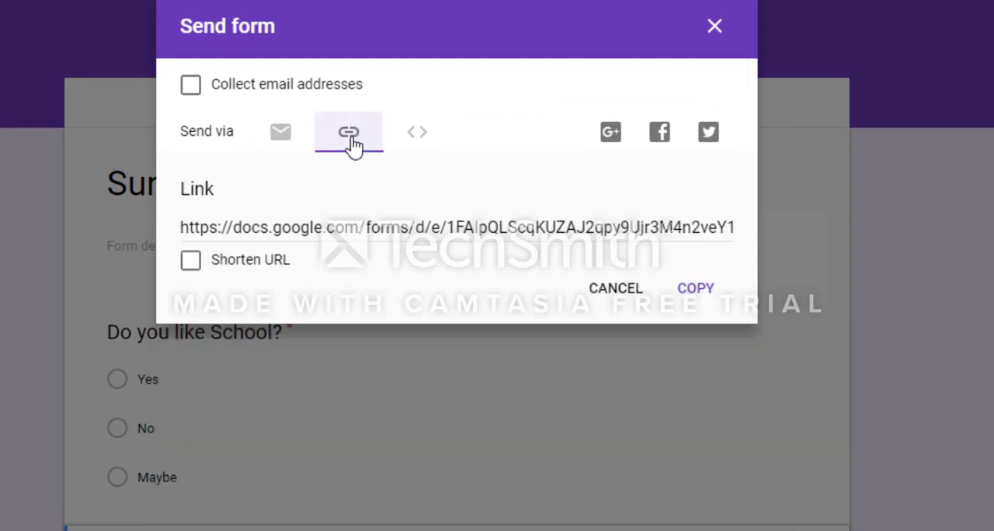
{"action": "left_click", "coordinate": [378, 225]}
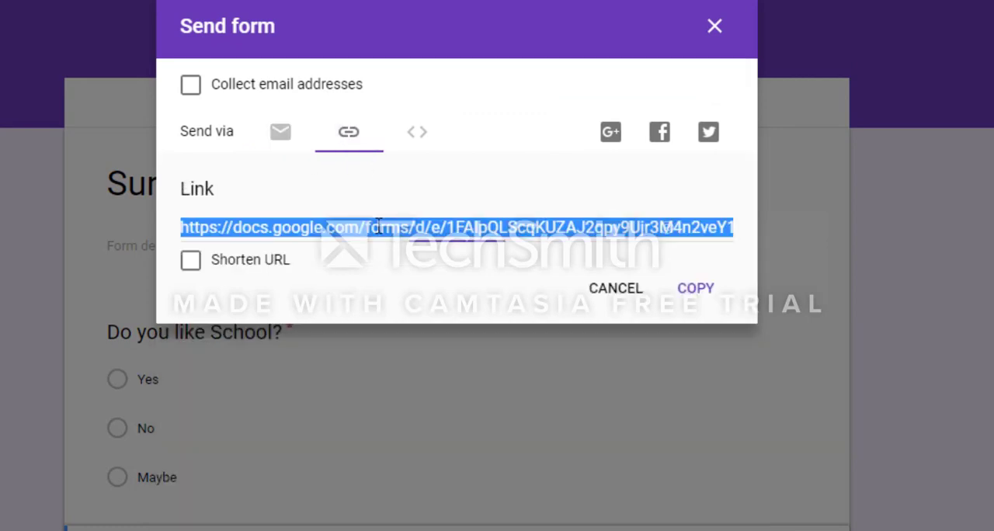
{"action": "left_click", "coordinate": [693, 292]}
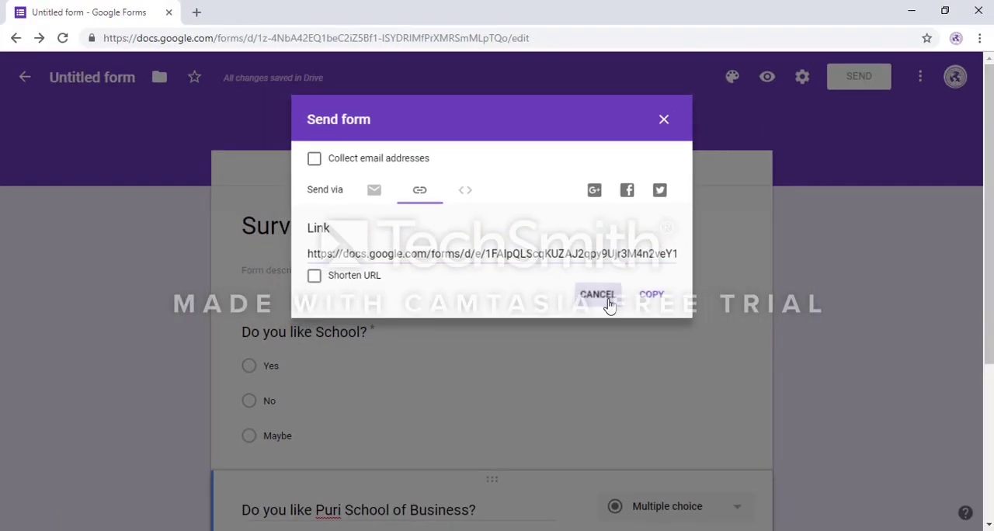
{"action": "left_click", "coordinate": [616, 288]}
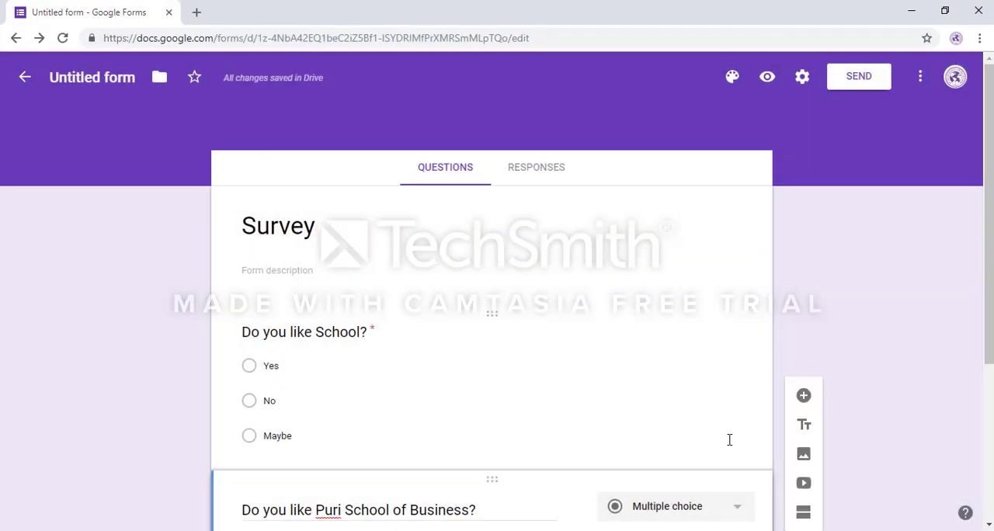
Step: Copy the survey's shareable link, leaving the URL unshortened, and return to the form editor
{"action": "scroll", "coordinate": [729, 440], "scroll_direction": "down", "scroll_amount": 3}
{"action": "scroll", "coordinate": [730, 439], "scroll_direction": "up", "scroll_amount": 3}
{"action": "left_click", "coordinate": [859, 77]}
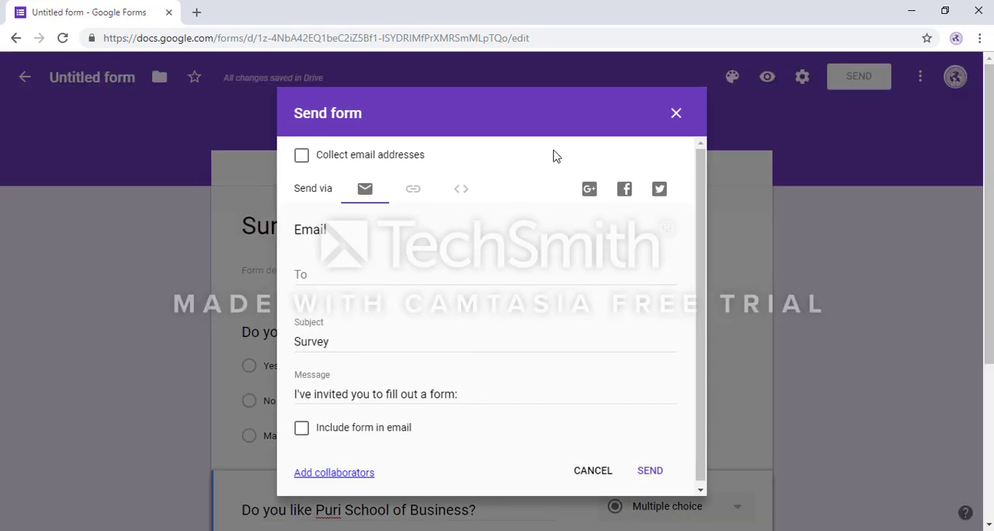
{"action": "left_click", "coordinate": [417, 192]}
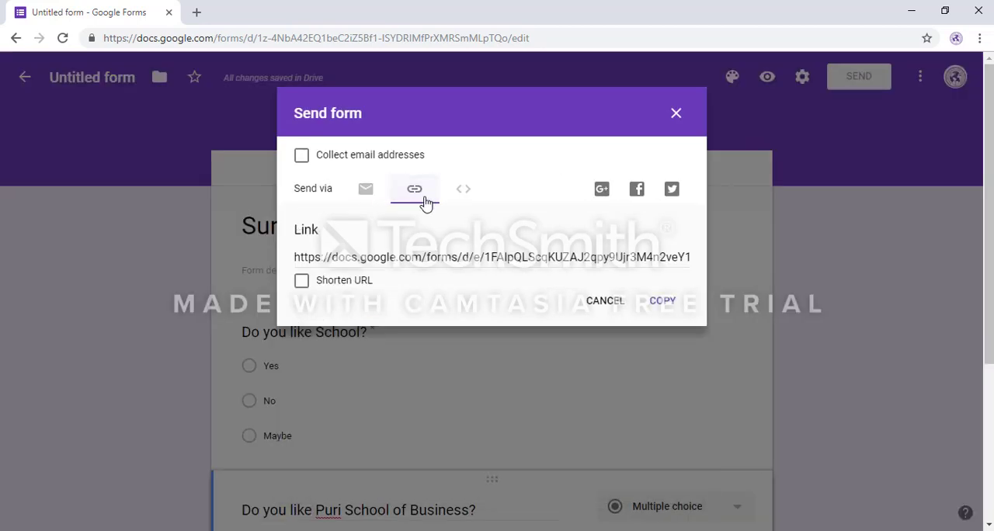
{"action": "left_click", "coordinate": [403, 261]}
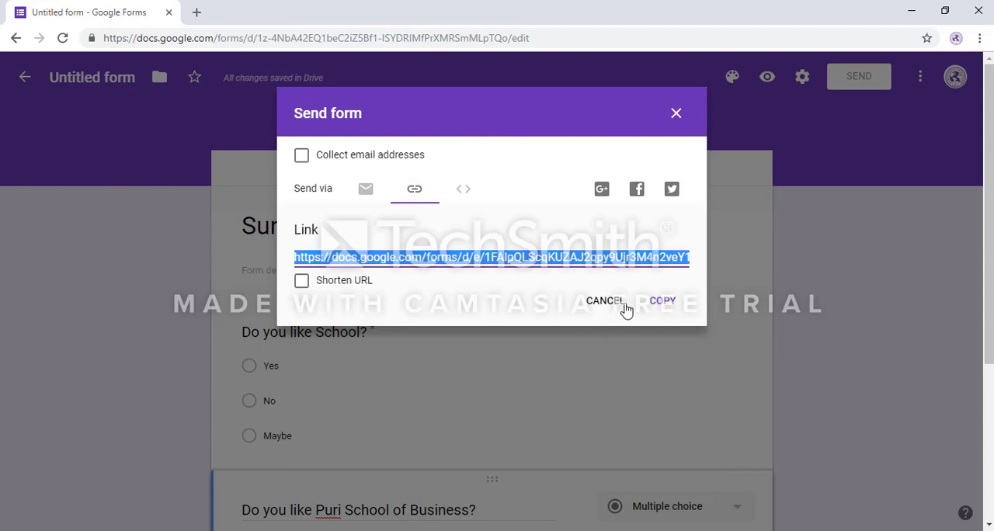
{"action": "left_click", "coordinate": [653, 302]}
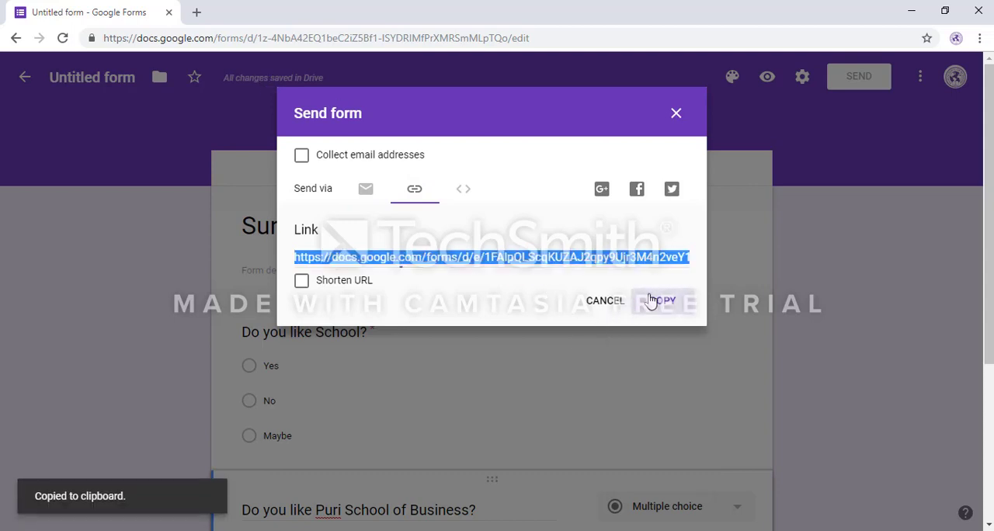
{"action": "left_click", "coordinate": [677, 115]}
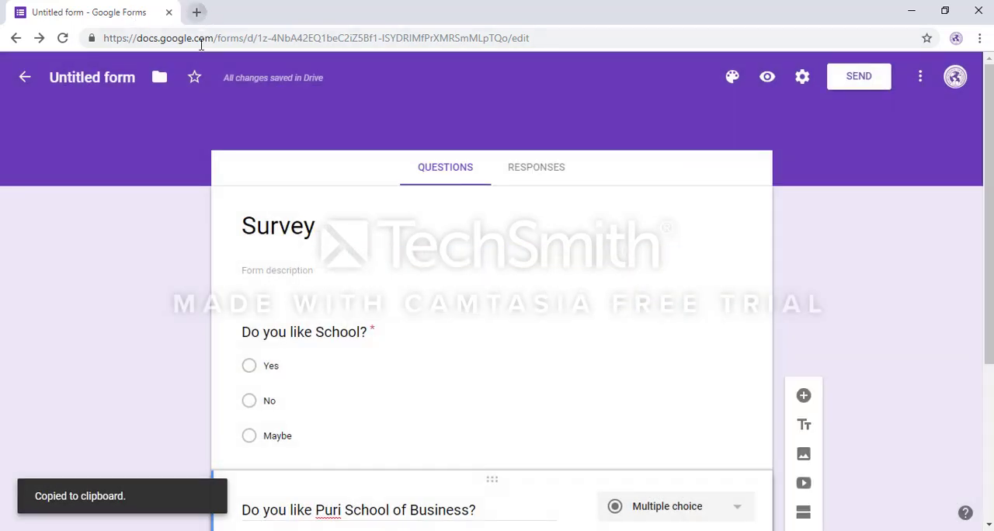
Step: Open the copied survey link in a new browser tab
{"action": "key", "text": "ctrl+t"}
{"action": "key", "text": "ctrl+v"}
{"action": "key", "text": "Return"}
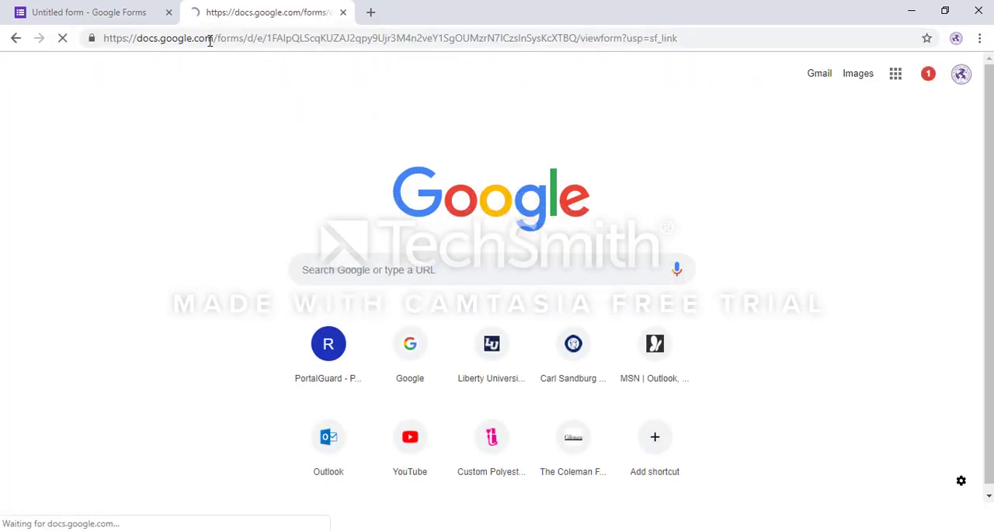
Step: Answer Yes to both survey questions and submit the response
{"action": "left_click", "coordinate": [289, 342]}
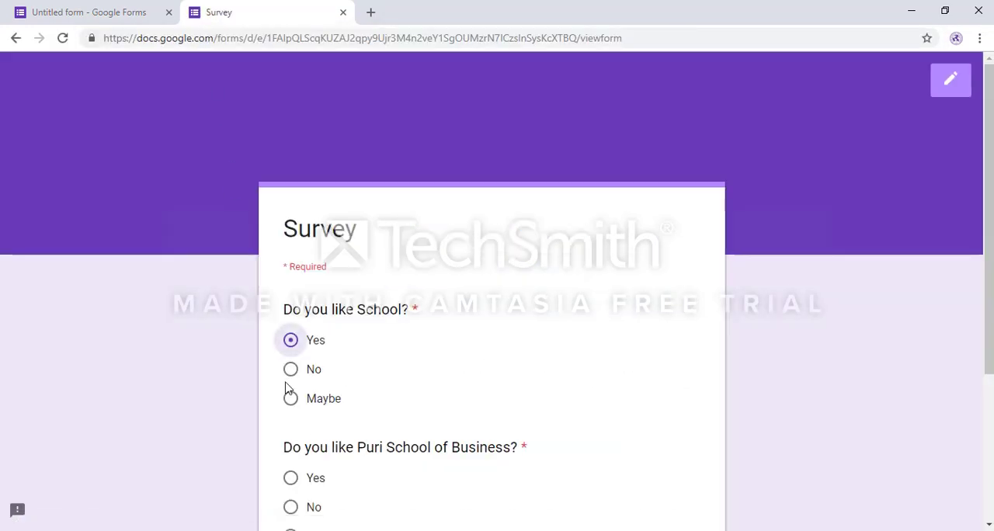
{"action": "left_click", "coordinate": [291, 477]}
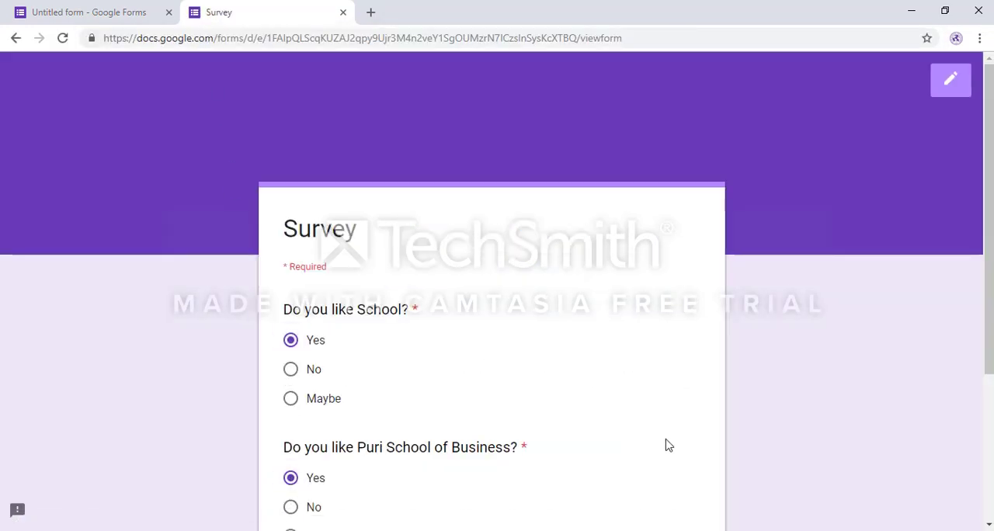
{"action": "scroll", "coordinate": [665, 443], "scroll_direction": "down", "scroll_amount": 3}
{"action": "left_click", "coordinate": [305, 381]}
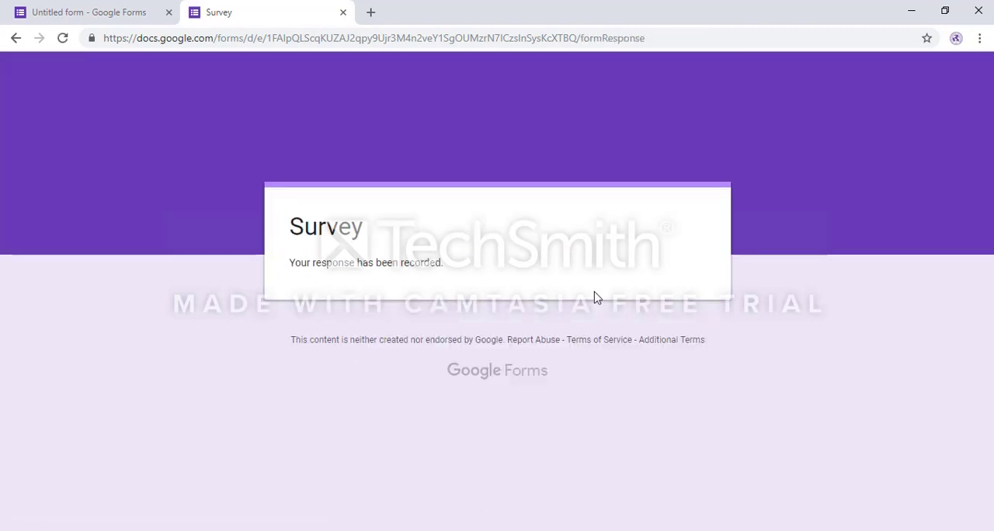
Step: Return to the form editor and examine the summary charts of the submitted responses
{"action": "left_click", "coordinate": [120, 16]}
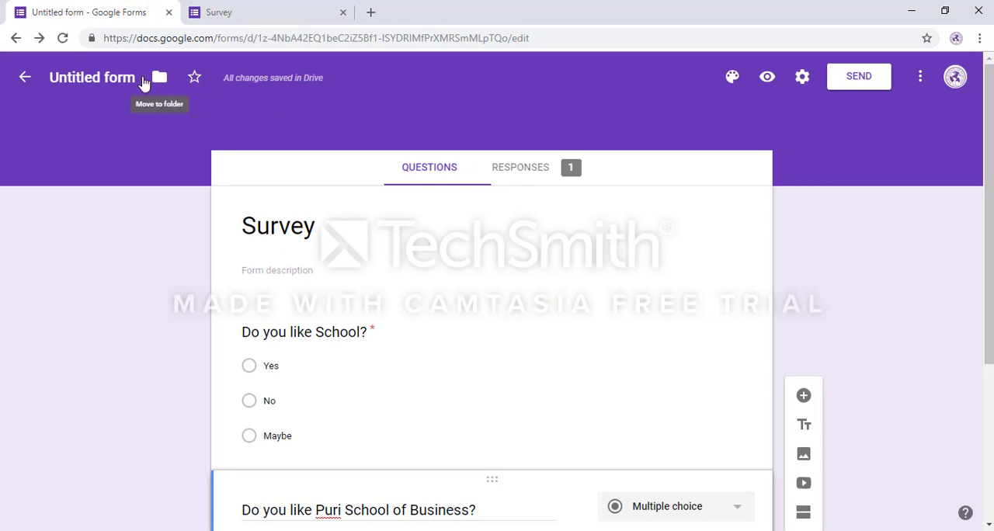
{"action": "left_click", "coordinate": [527, 176]}
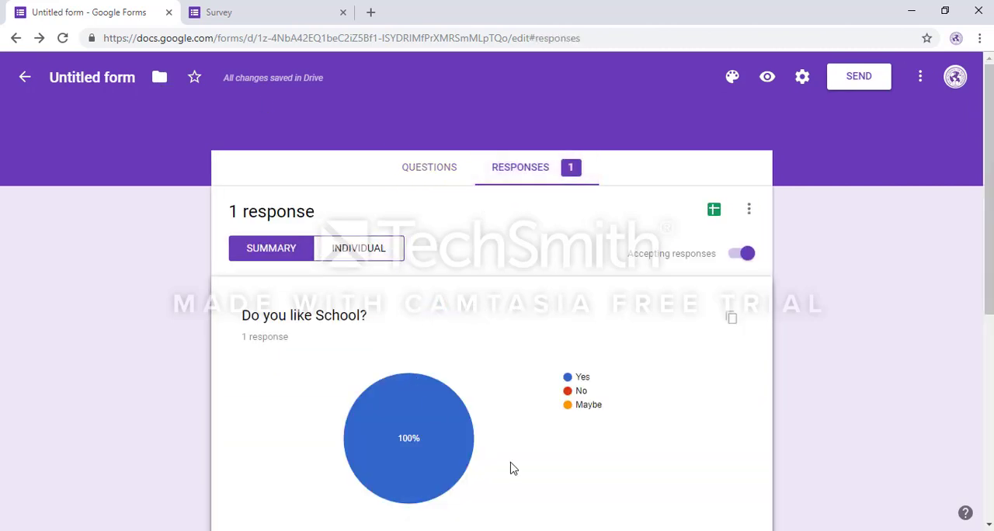
{"action": "scroll", "coordinate": [511, 466], "scroll_direction": "down", "scroll_amount": 2}
{"action": "scroll", "coordinate": [511, 466], "scroll_direction": "up", "scroll_amount": 2}
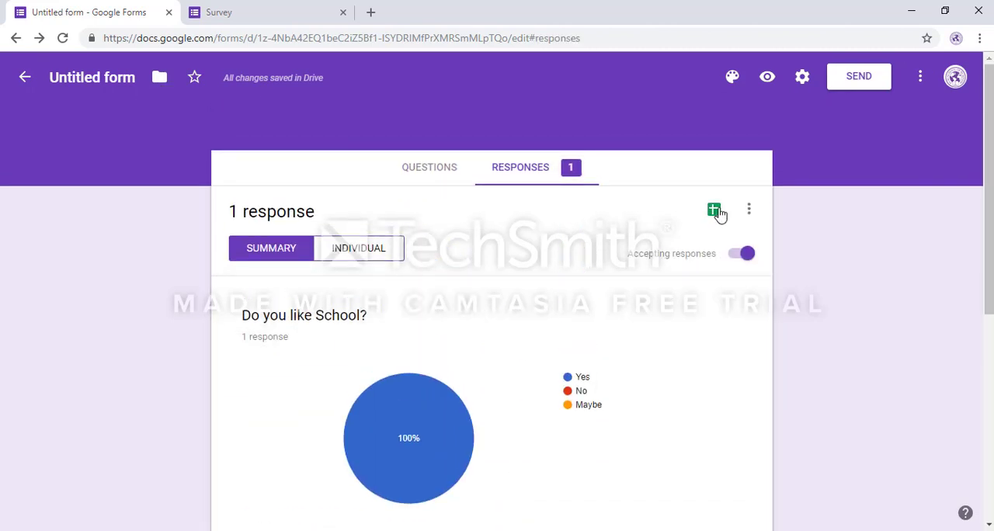
Step: Create a new spreadsheet named "Survey" as the destination for the form's responses
{"action": "left_click", "coordinate": [715, 212]}
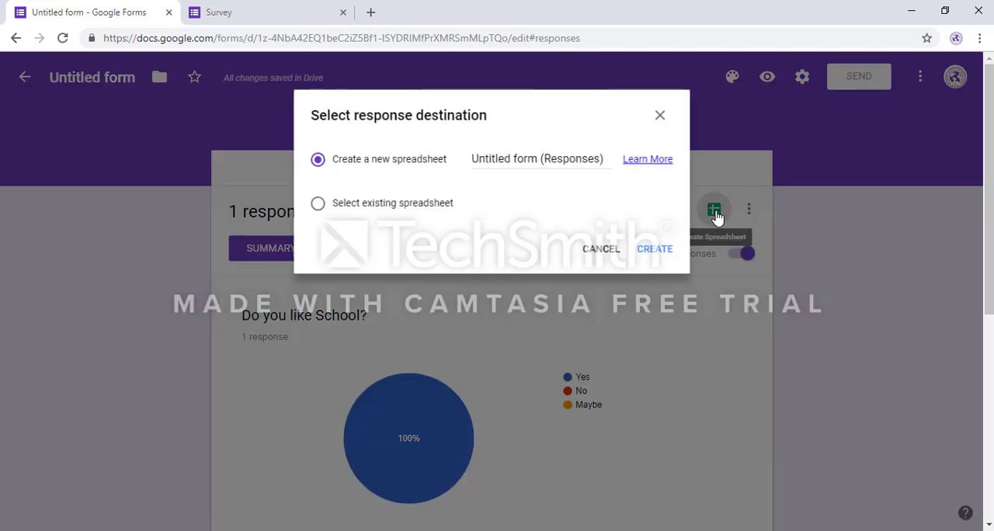
{"action": "left_click", "coordinate": [519, 158]}
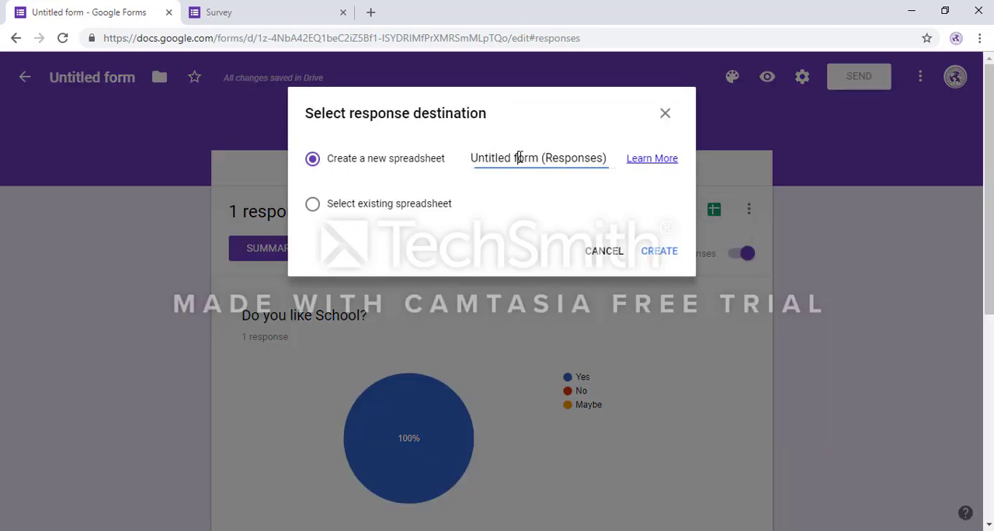
{"action": "triple_click", "coordinate": [519, 158]}
{"action": "type", "text": "Survey"}
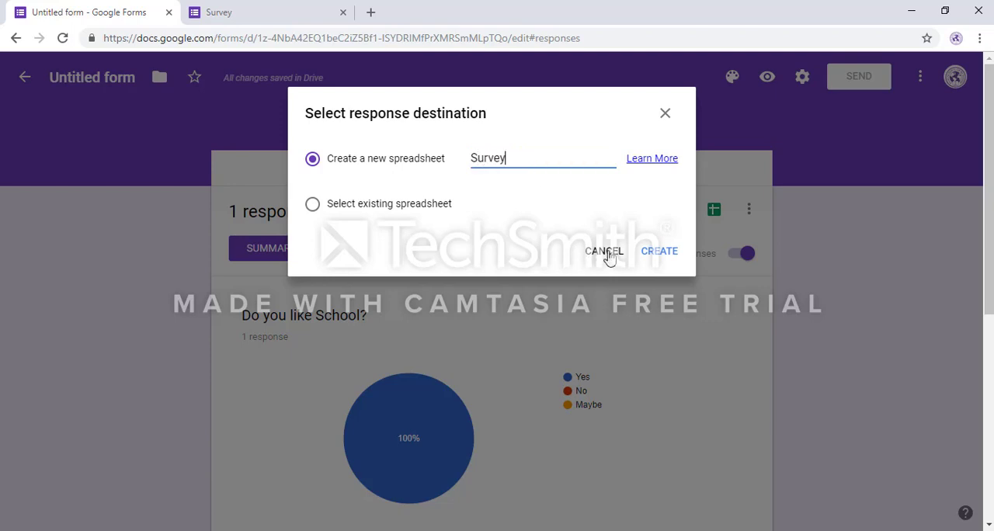
{"action": "left_click", "coordinate": [654, 253]}
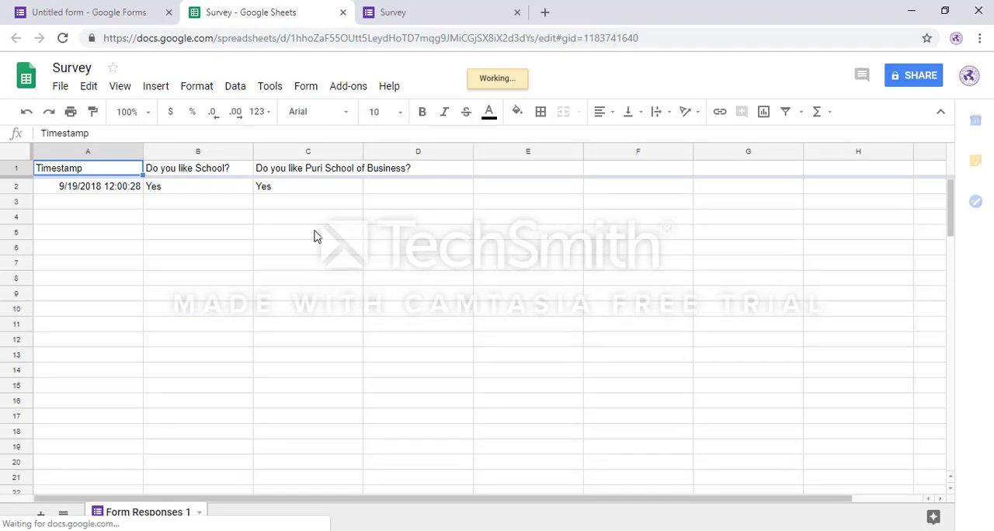
Step: Look through the response spreadsheet's file options and return to the form
{"action": "left_click", "coordinate": [61, 86]}
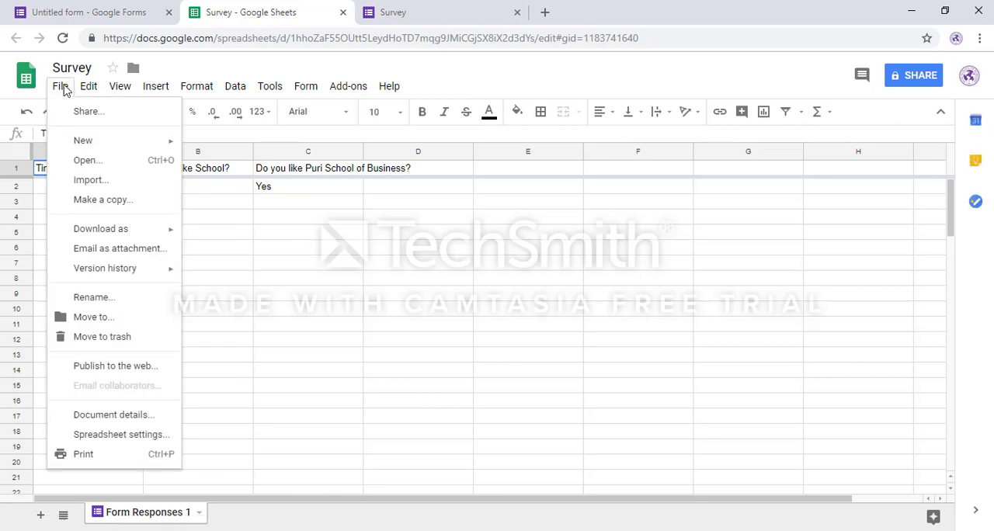
{"action": "left_click", "coordinate": [62, 87]}
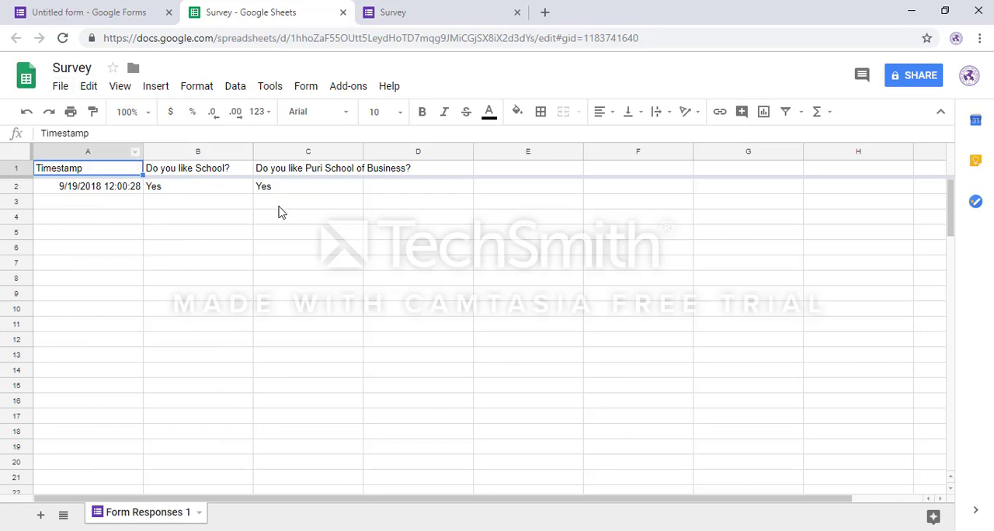
{"action": "left_click", "coordinate": [105, 16]}
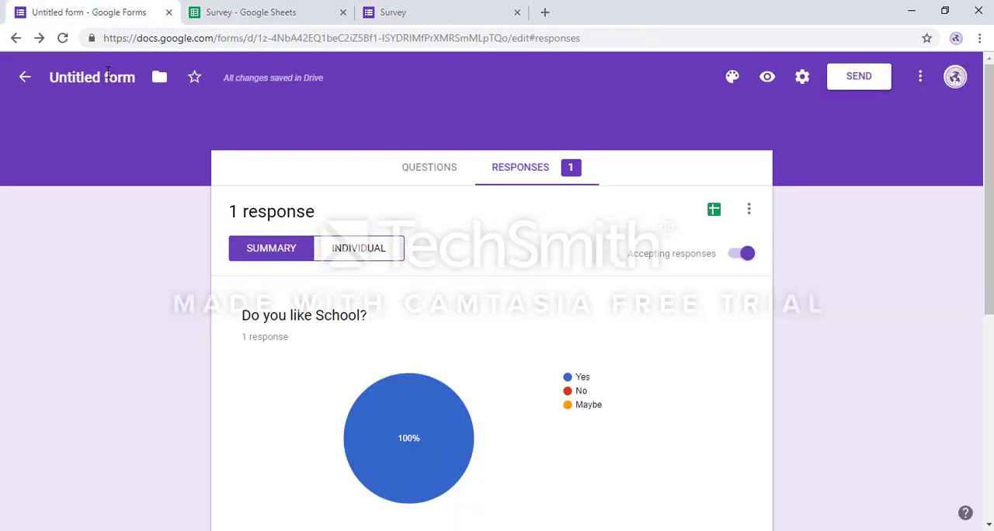
Step: Check the folder choices in My Drive for the form, and rename the untitled form "Survey"
{"action": "left_click", "coordinate": [159, 77]}
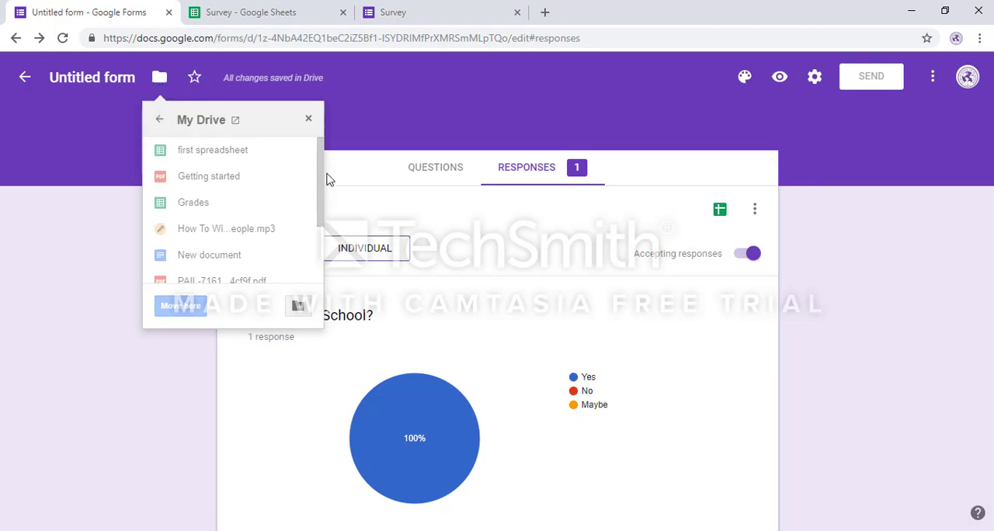
{"action": "left_click_drag", "start_coordinate": [320, 177], "coordinate": [313, 145]}
{"action": "left_click", "coordinate": [78, 83]}
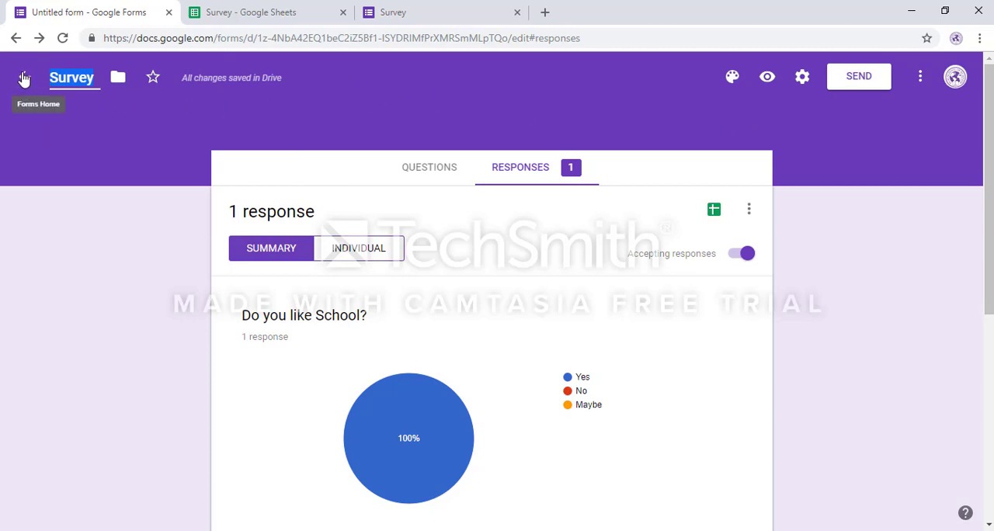
Step: Go to the Google Forms home page and close the response spreadsheet and submitted survey tabs
{"action": "left_click", "coordinate": [24, 80]}
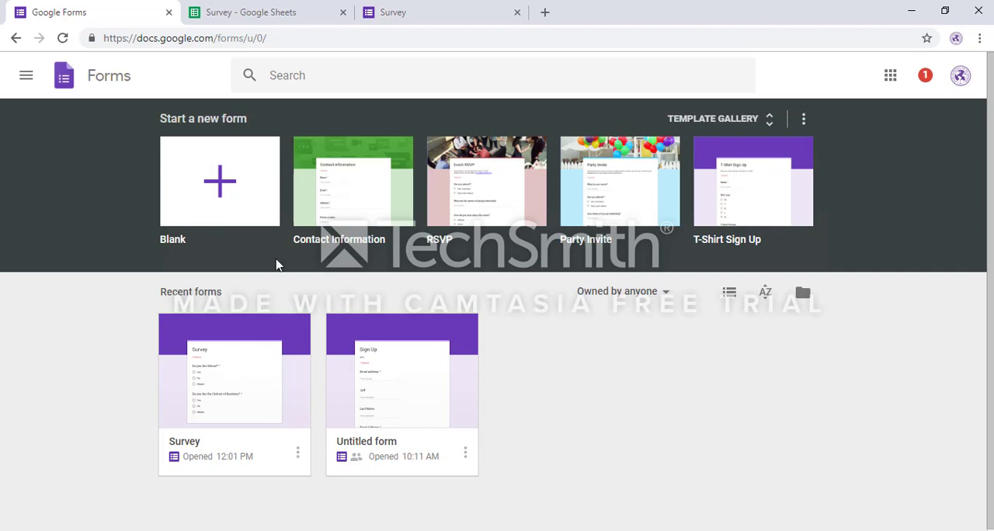
{"action": "left_click", "coordinate": [345, 13]}
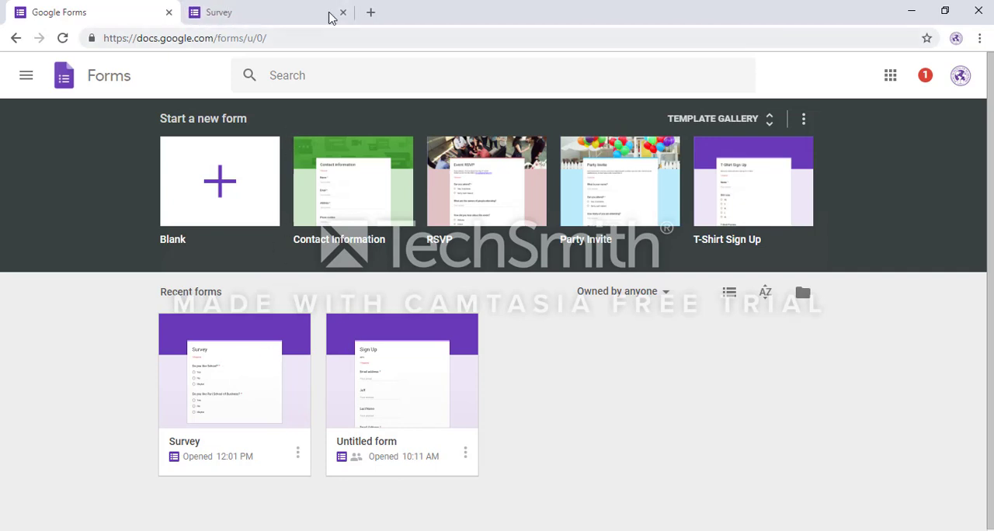
{"action": "left_click", "coordinate": [344, 13]}
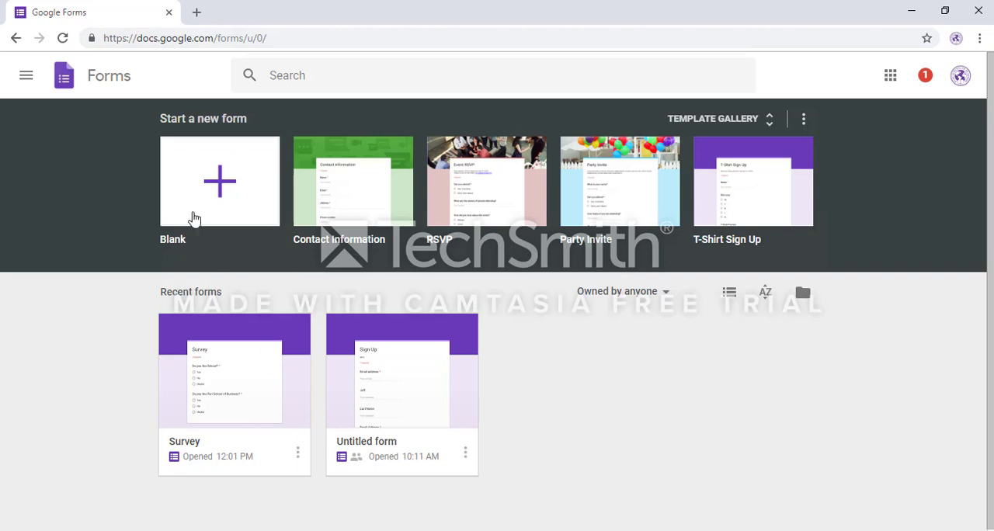
Step: Go to Google Sheets by way of the Google Docs home page and open the "Survey" response spreadsheet
{"action": "left_click", "coordinate": [890, 78]}
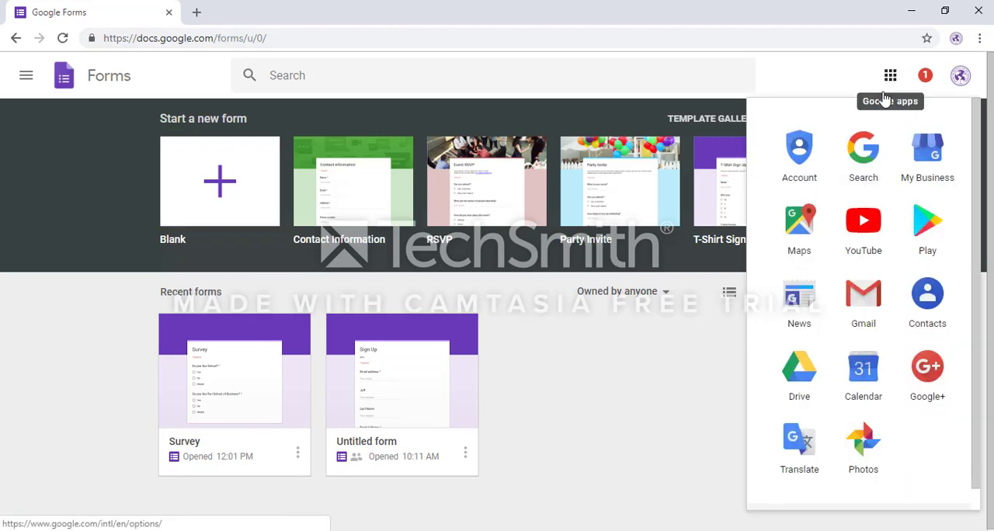
{"action": "scroll", "coordinate": [934, 378], "scroll_direction": "down", "scroll_amount": 5}
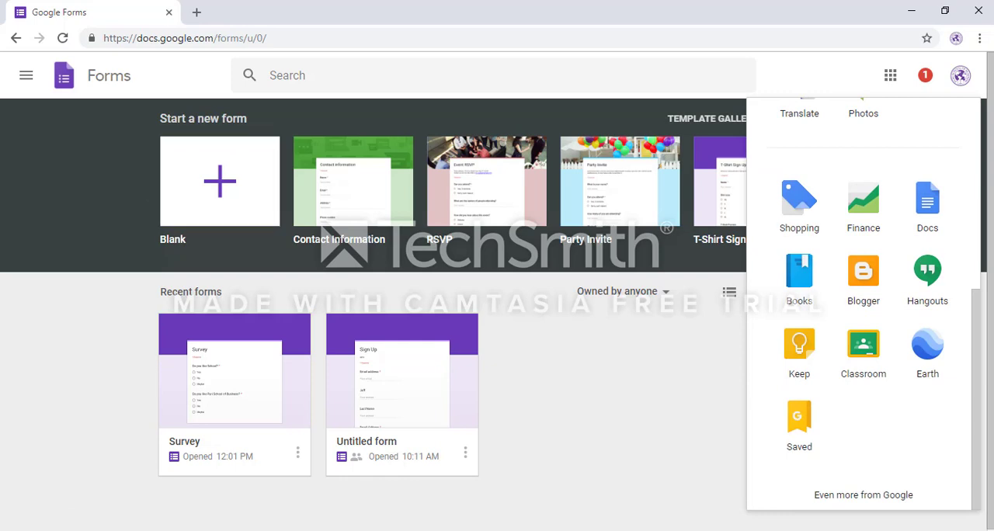
{"action": "left_click", "coordinate": [929, 222]}
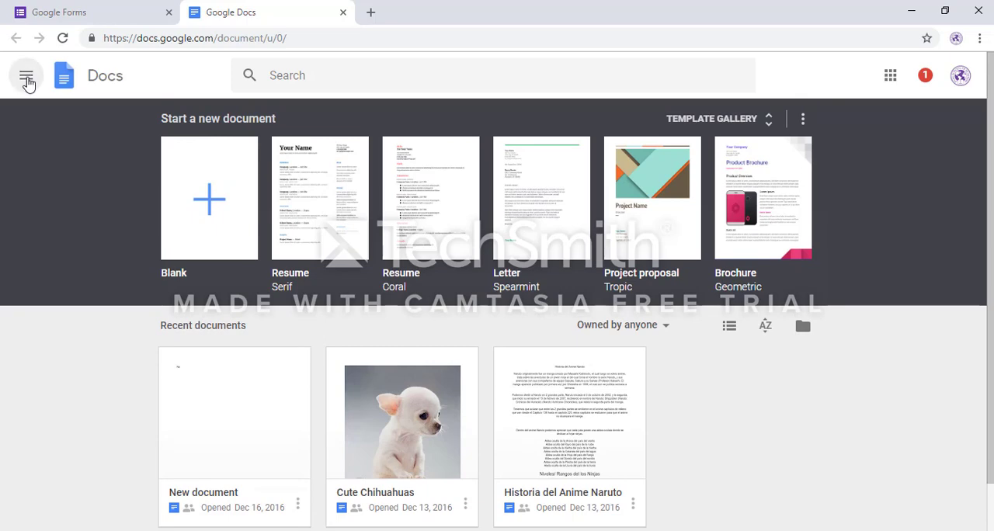
{"action": "left_click", "coordinate": [26, 77]}
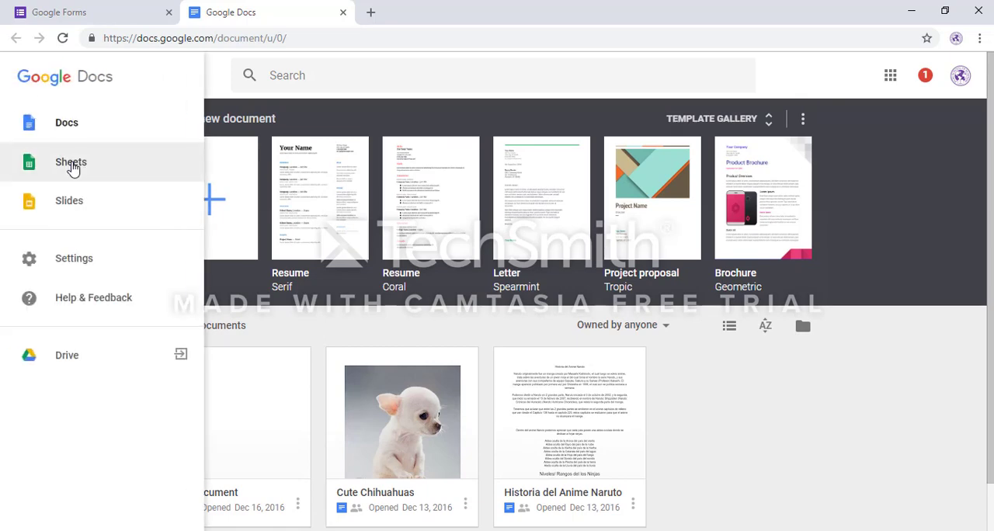
{"action": "left_click", "coordinate": [70, 164]}
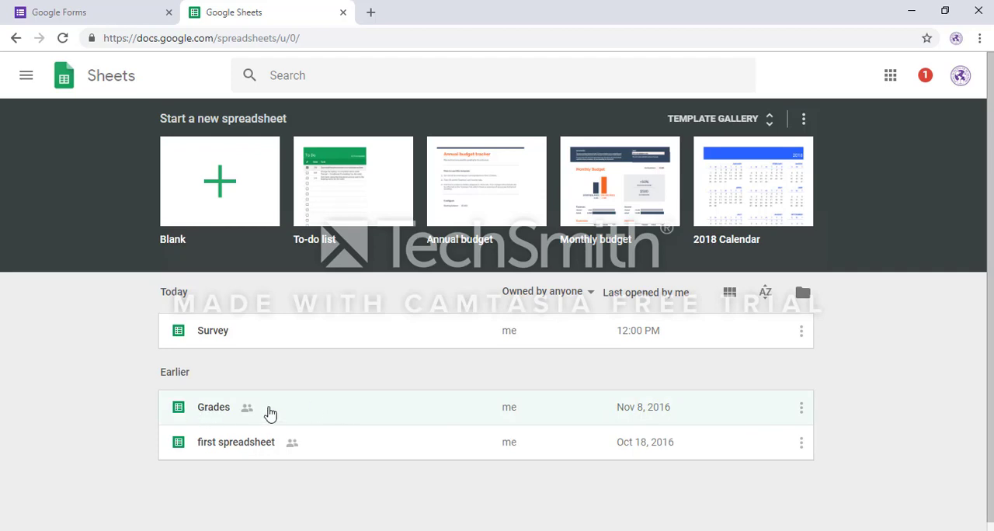
{"action": "left_click", "coordinate": [267, 339]}
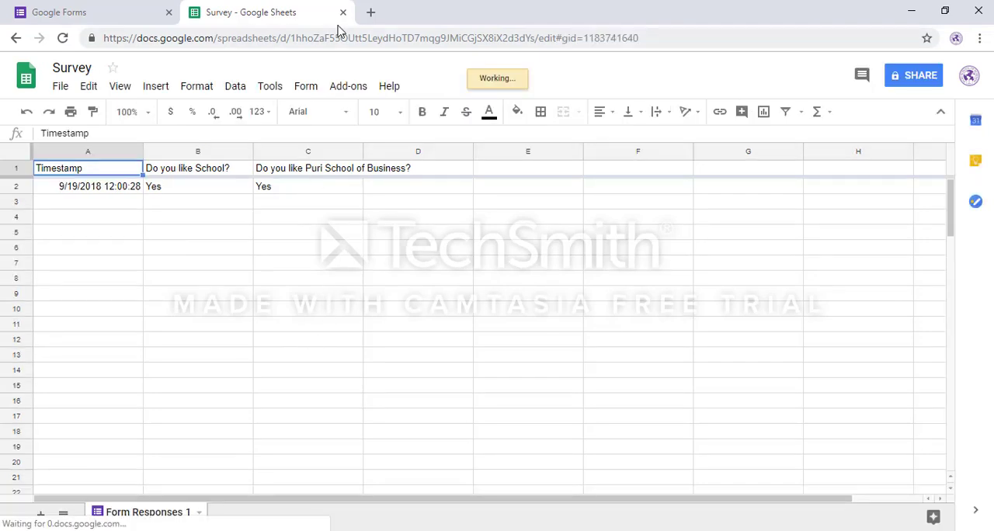
Step: Open the survey's copied response link in a new browser tab
{"action": "left_click", "coordinate": [370, 12]}
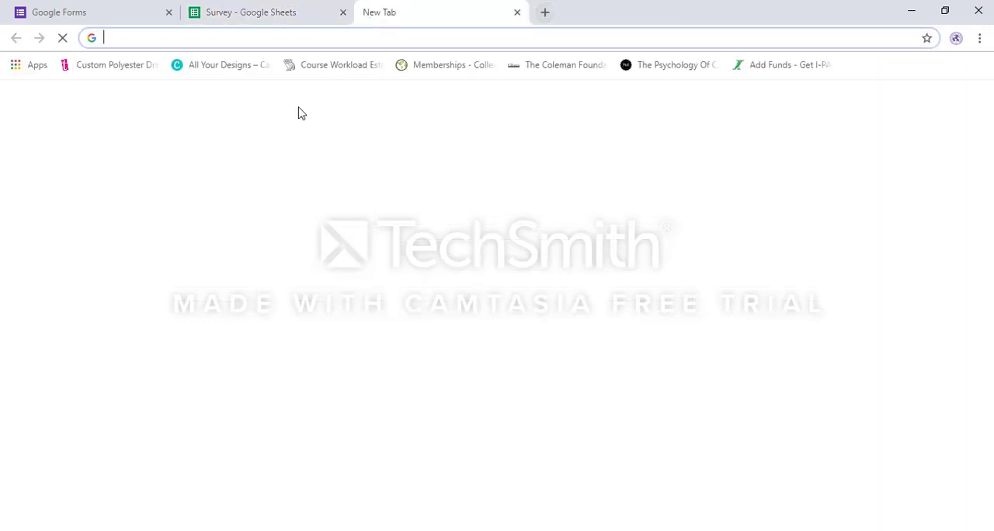
{"action": "type", "text": "https://docs.google.com/forms/d/e/1FAIpQLScqKUZAJ2qpy9Ujr3M4n2veY1SgOUMzrN7ICzsInSysKcXTBQ/viewform?usp=sf_link"}
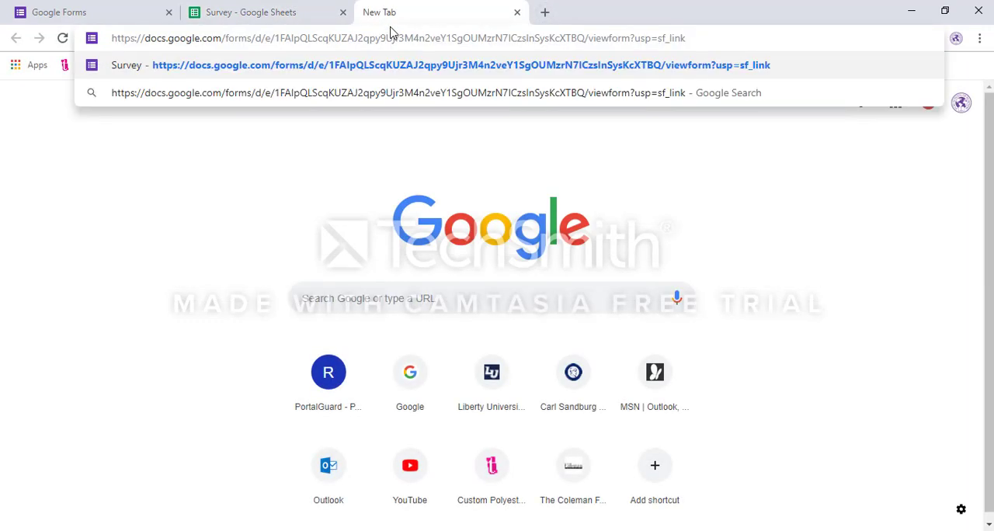
{"action": "key", "text": "Return"}
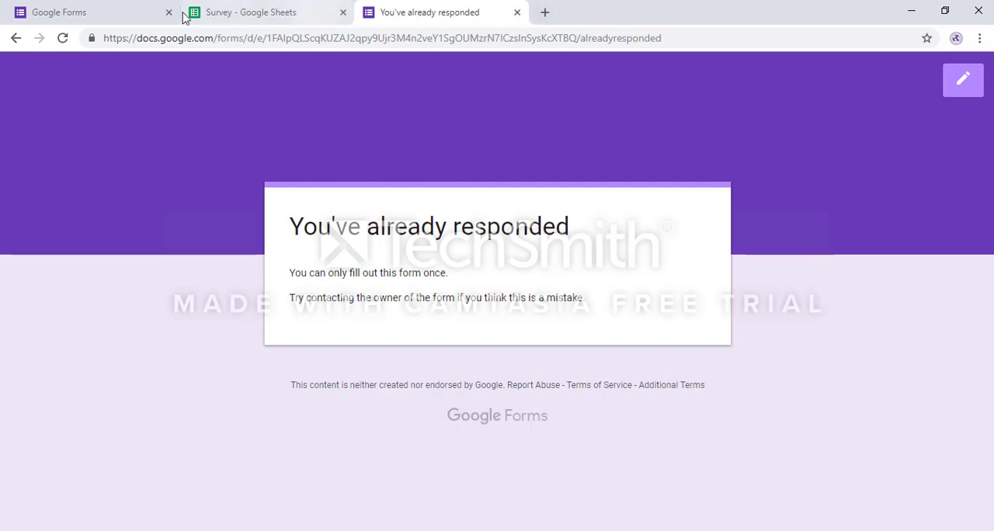
Step: Open the "Survey" form for editing, turn off "Limit to 1 response" in its general settings, and save
{"action": "left_click", "coordinate": [47, 14]}
{"action": "left_click", "coordinate": [265, 396]}
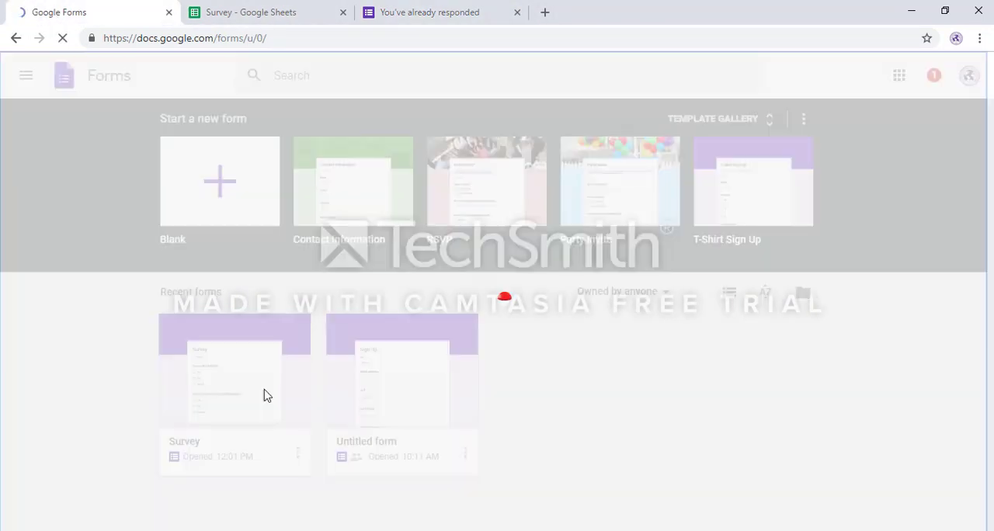
{"action": "left_click", "coordinate": [769, 76]}
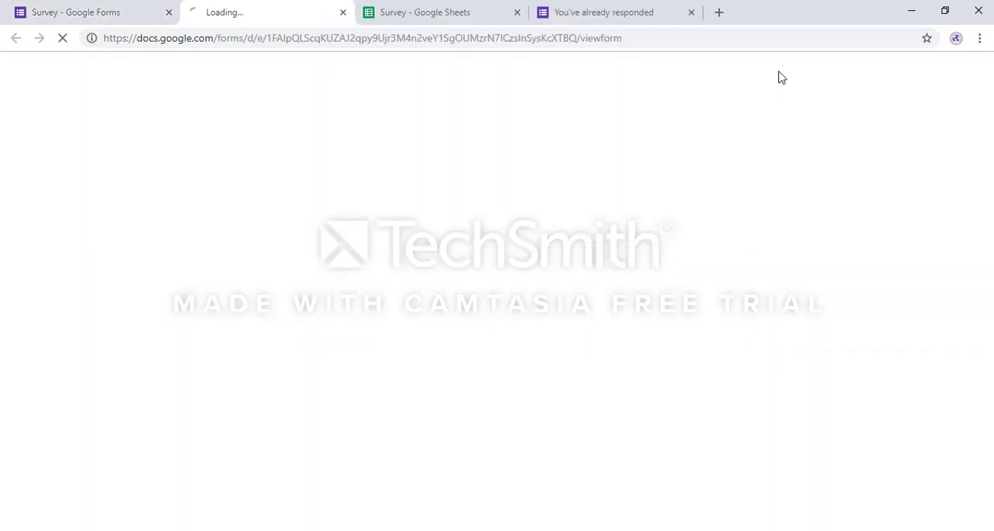
{"action": "left_click", "coordinate": [342, 13]}
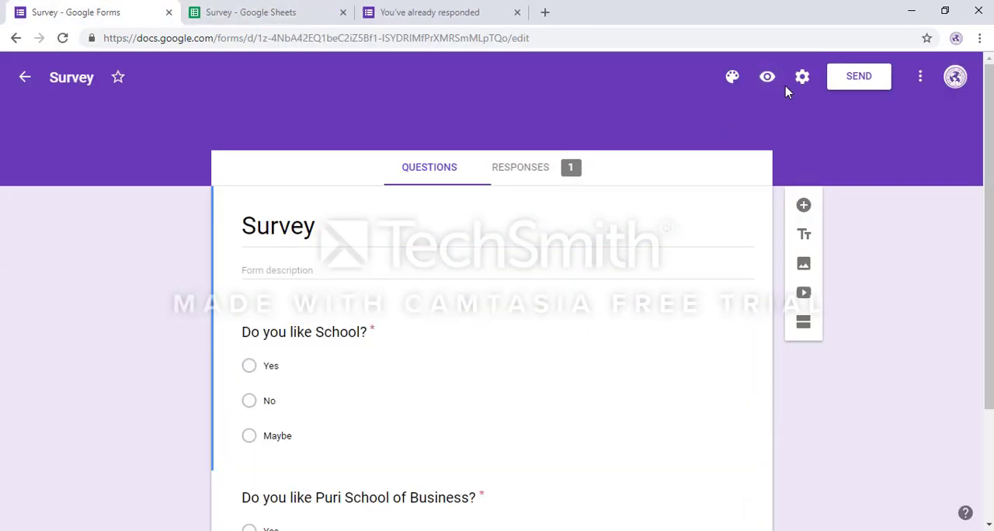
{"action": "left_click", "coordinate": [803, 76]}
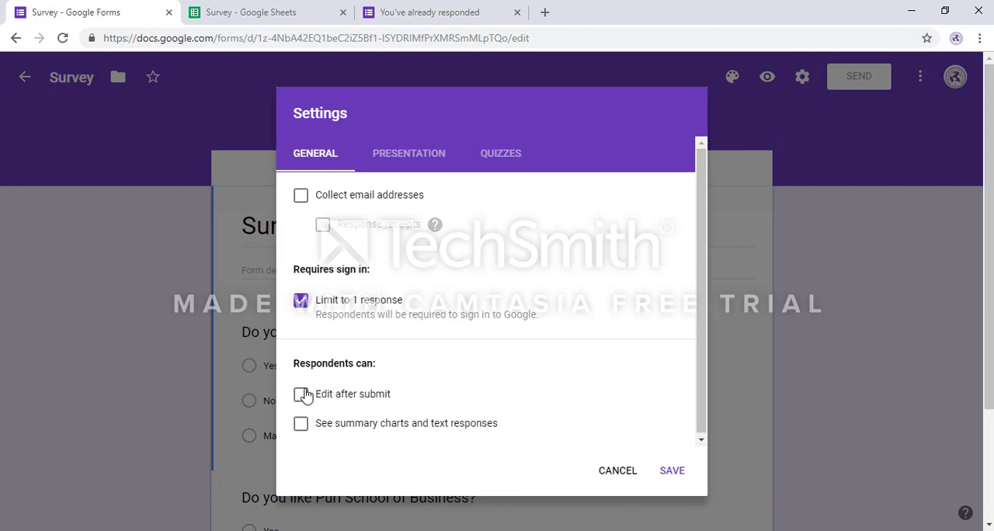
{"action": "left_click", "coordinate": [302, 302]}
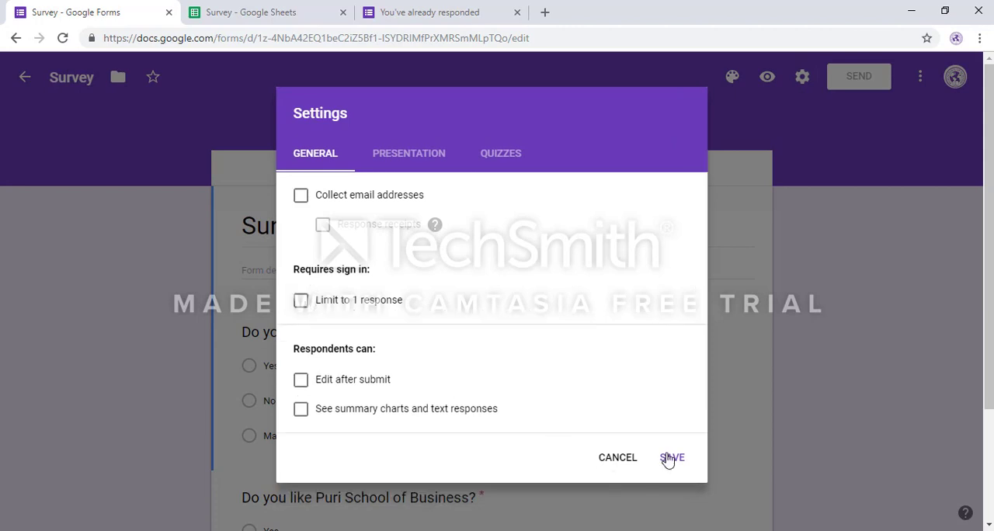
{"action": "left_click", "coordinate": [669, 458]}
Step: Return to the already-responded page and load the survey's copied response link again in that tab
{"action": "left_click", "coordinate": [439, 13]}
{"action": "left_click", "coordinate": [435, 39]}
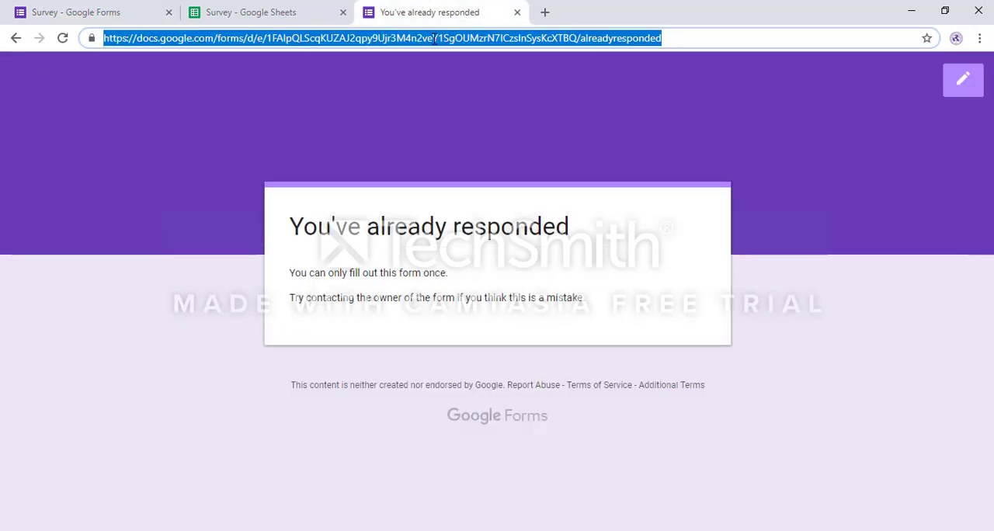
{"action": "type", "text": "https://docs.google.com/forms/d/e/1FAIpQLScqKUZAJ2qpy9Ujr3M4n2veY1SgOUMzrN7ICzsInSysKcXTBQ/viewform?usp=sf_link"}
{"action": "key", "text": "Return"}
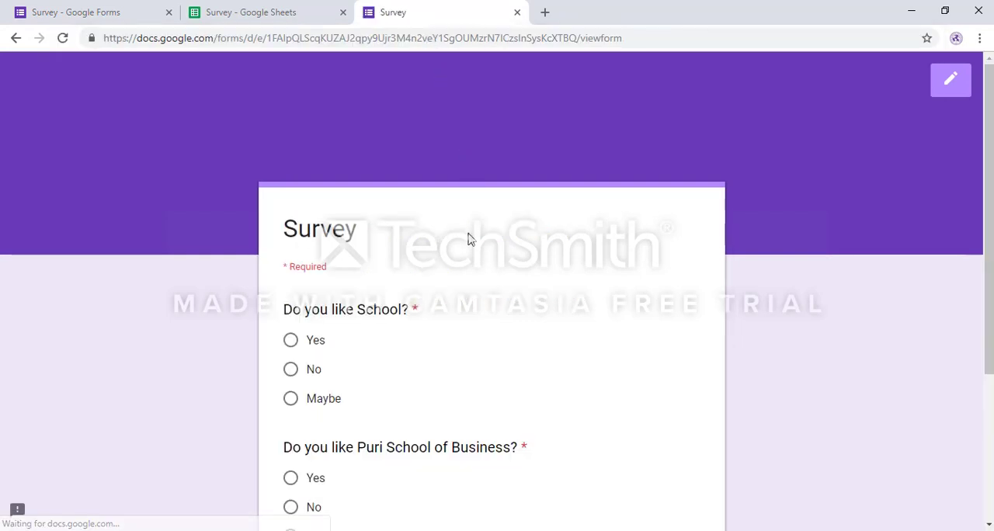
Step: Answer "No" to both survey questions, submit the response, and switch to the "Survey" response spreadsheet
{"action": "left_click", "coordinate": [292, 370]}
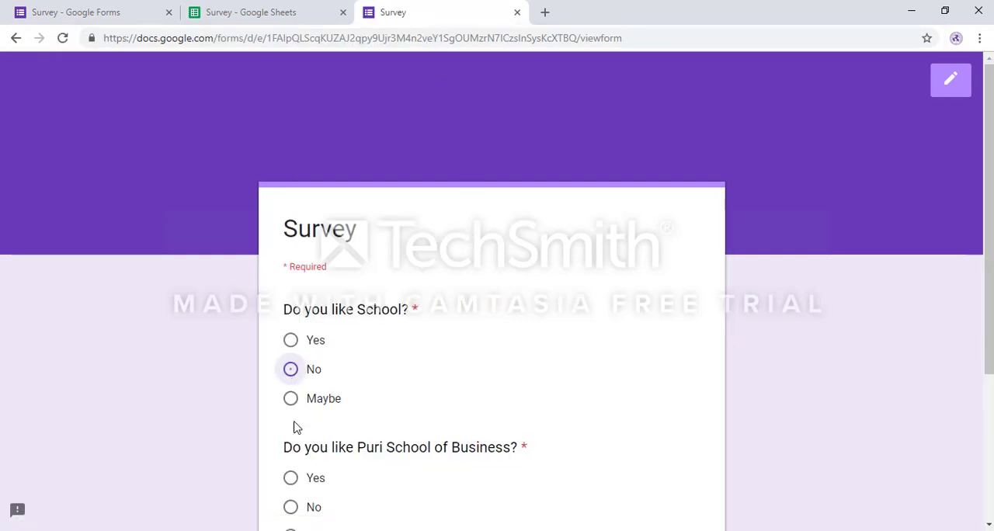
{"action": "left_click", "coordinate": [291, 507]}
{"action": "scroll", "coordinate": [503, 408], "scroll_direction": "down", "scroll_amount": 3}
{"action": "left_click", "coordinate": [312, 377]}
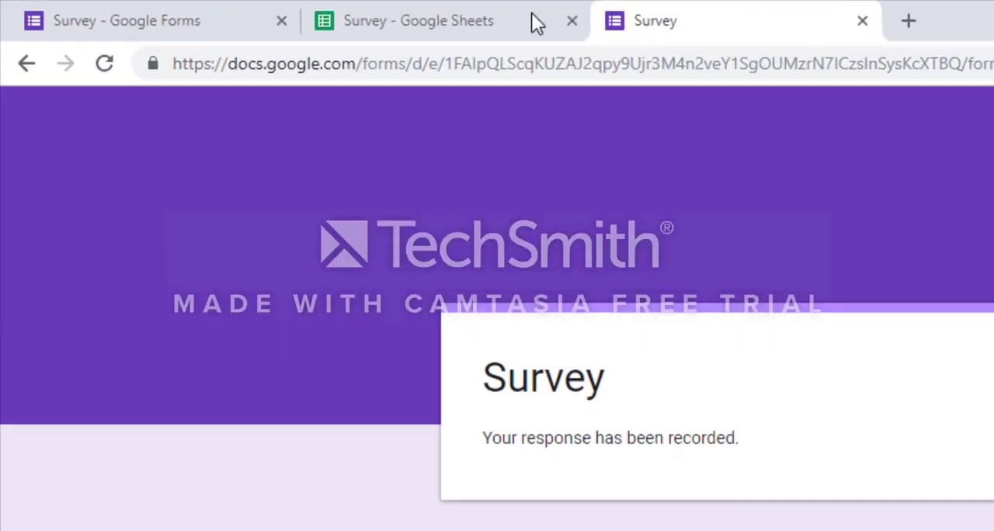
{"action": "left_click", "coordinate": [291, 13]}
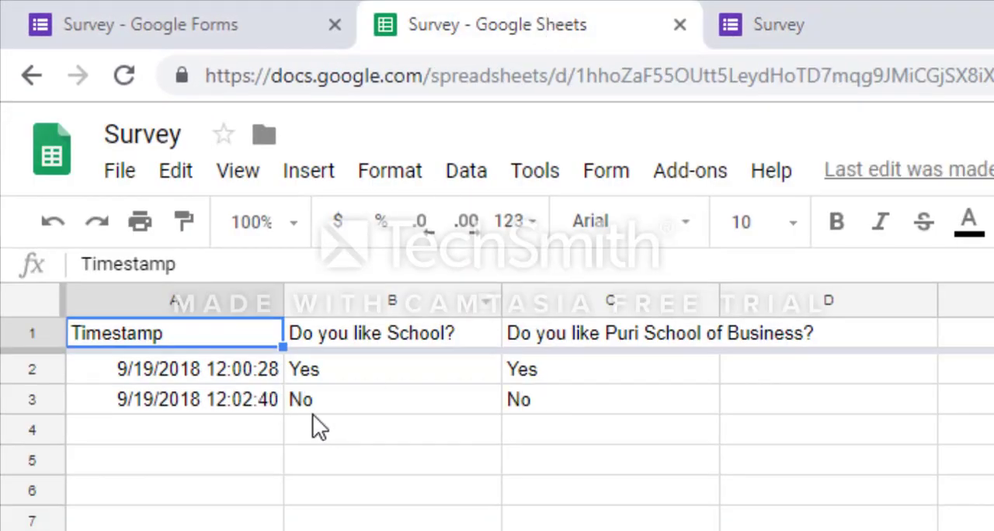